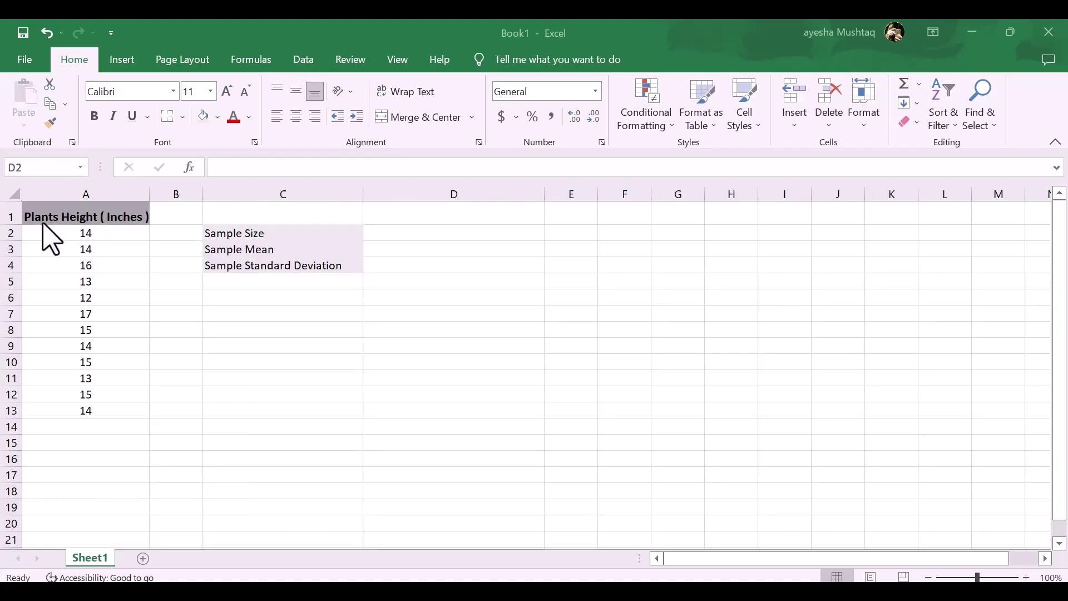
Step: Select the plant height values in column A, then clear the selection
left_click(101, 234)
left_click_drag(101, 239, 108, 413)
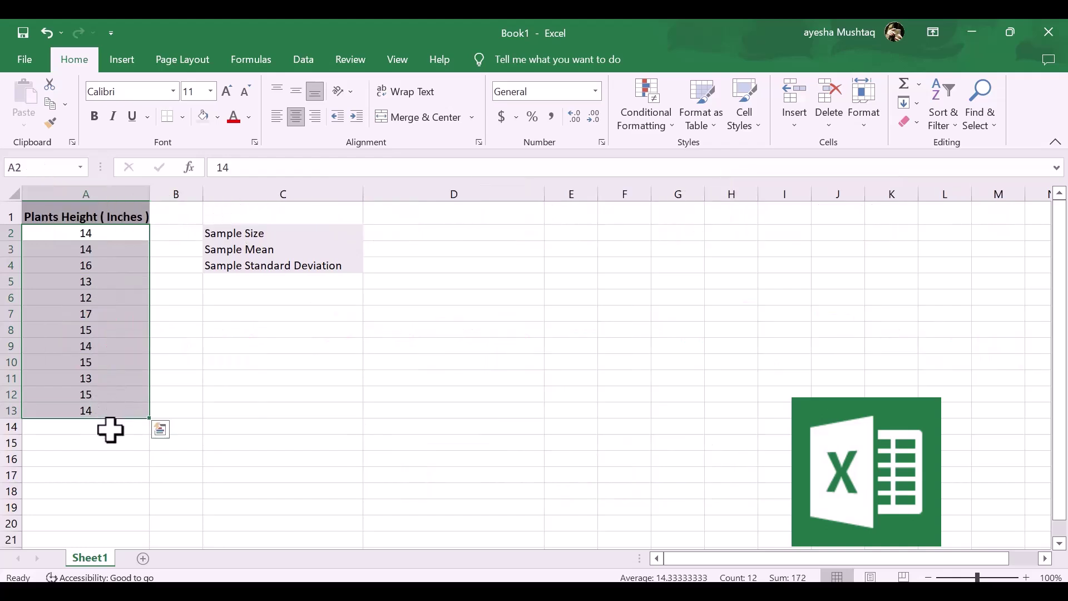
left_click(110, 429)
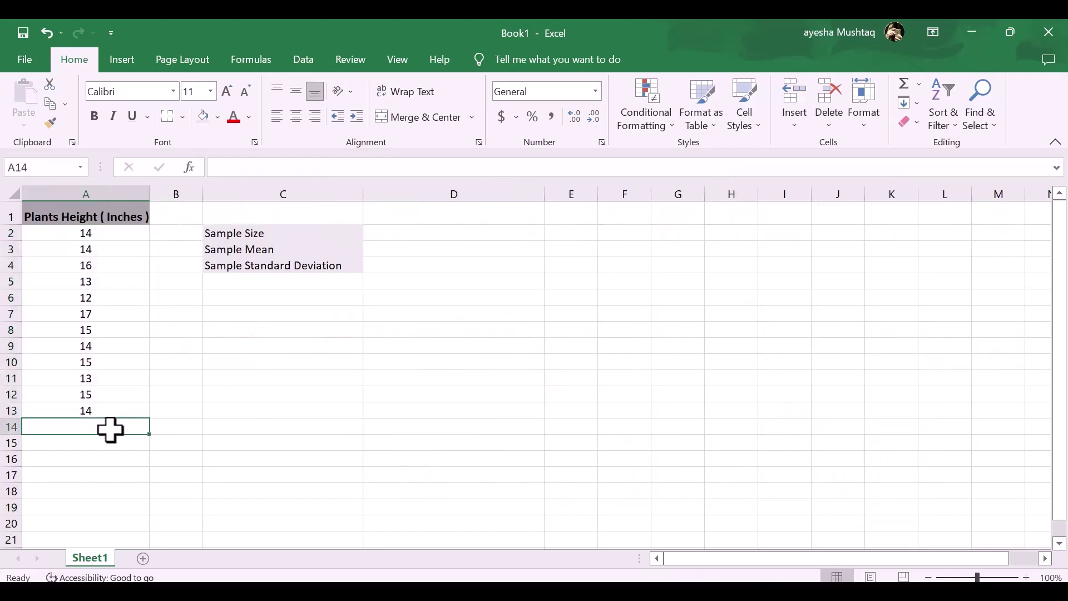
Step: Bold the text of the Sample Size, Sample Mean and Sample Standard Deviation labels in C2:C4
left_click(234, 232)
double_click(263, 236)
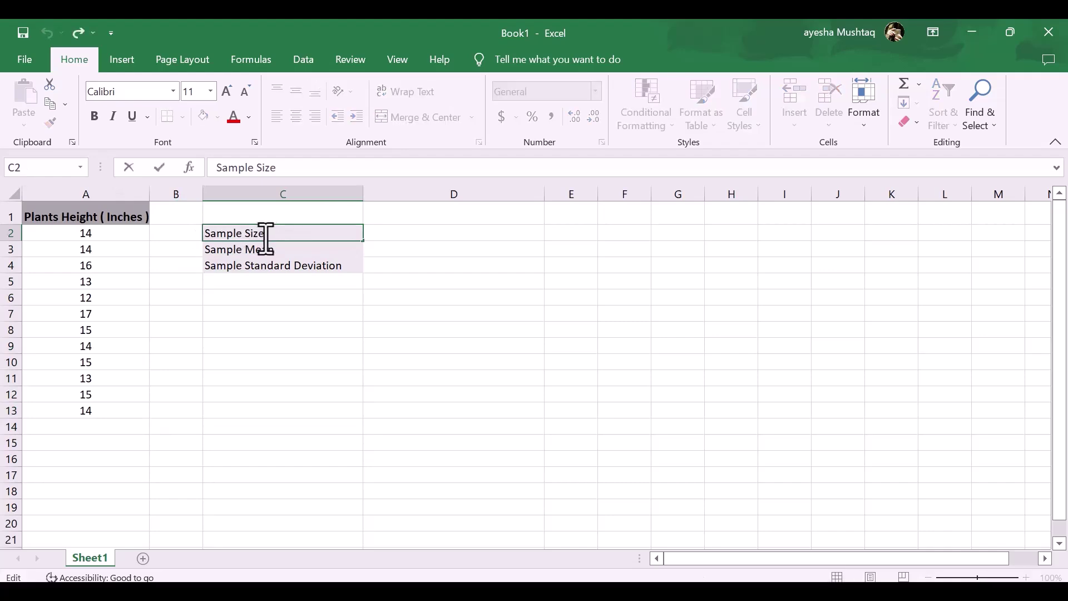
left_click_drag(265, 236, 204, 233)
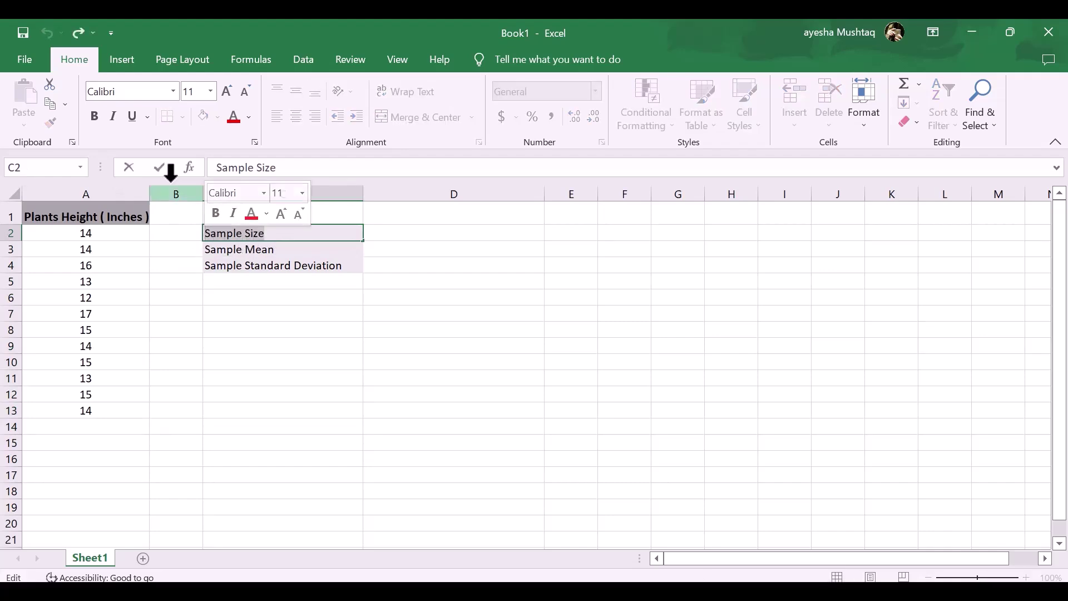
left_click(94, 116)
left_click(277, 255)
double_click(277, 252)
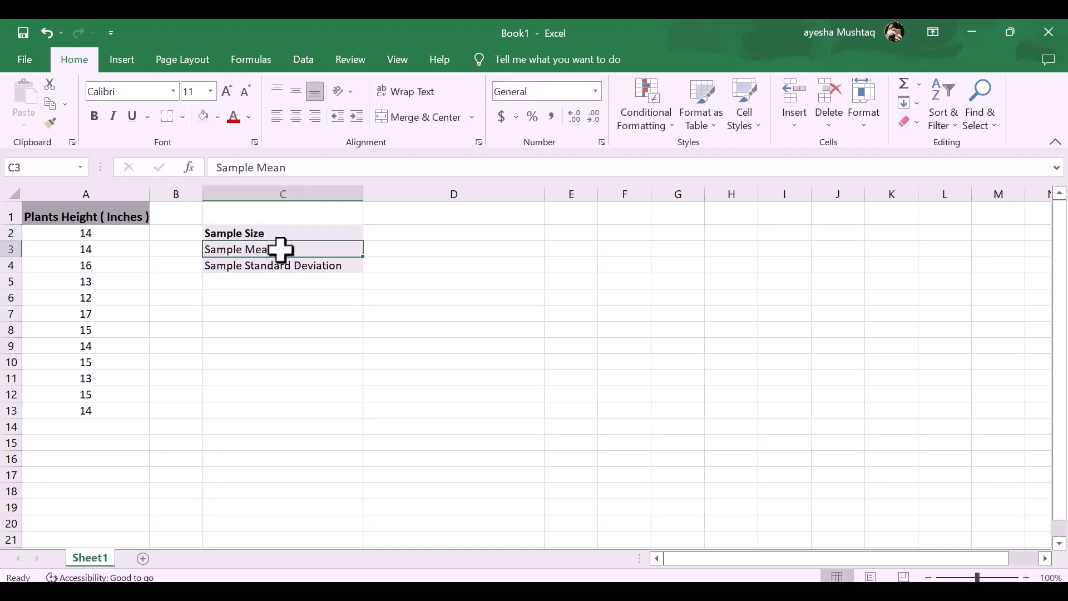
left_click_drag(284, 250, 205, 250)
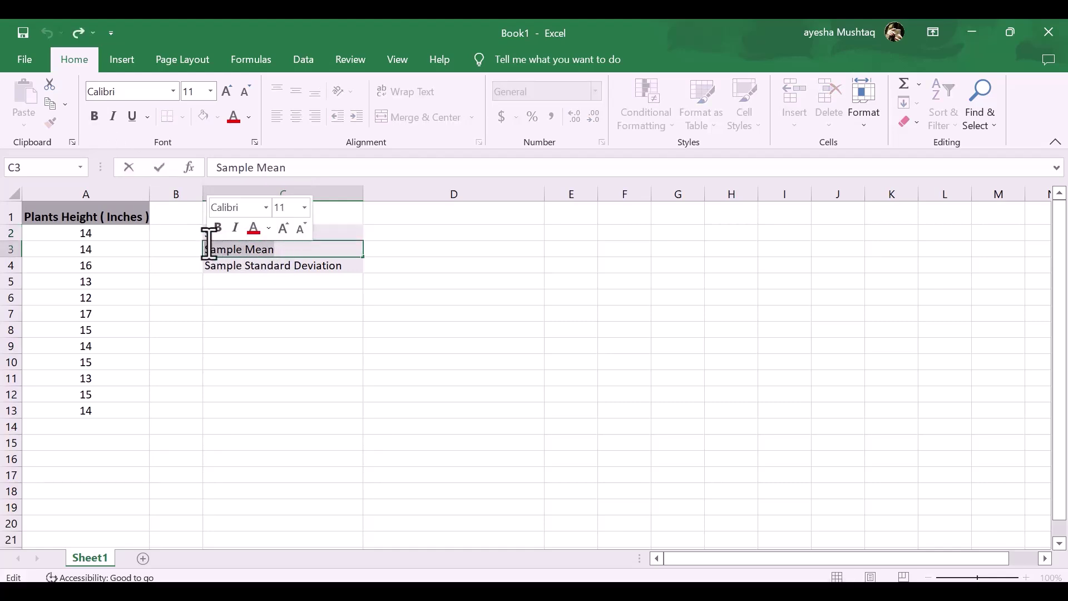
left_click(95, 116)
left_click(285, 269)
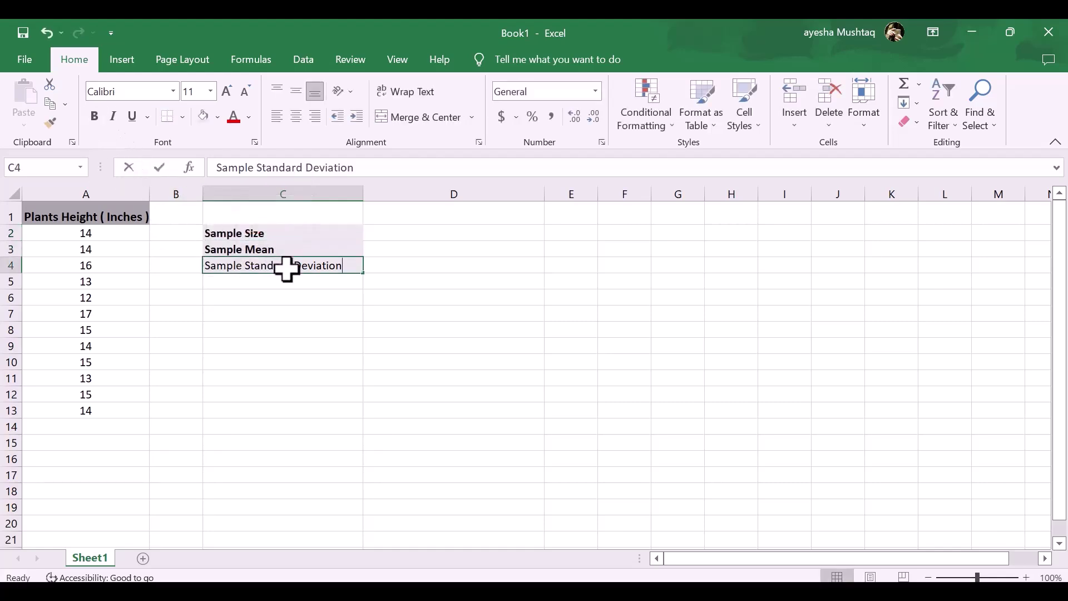
double_click(334, 267)
left_click_drag(325, 269, 203, 271)
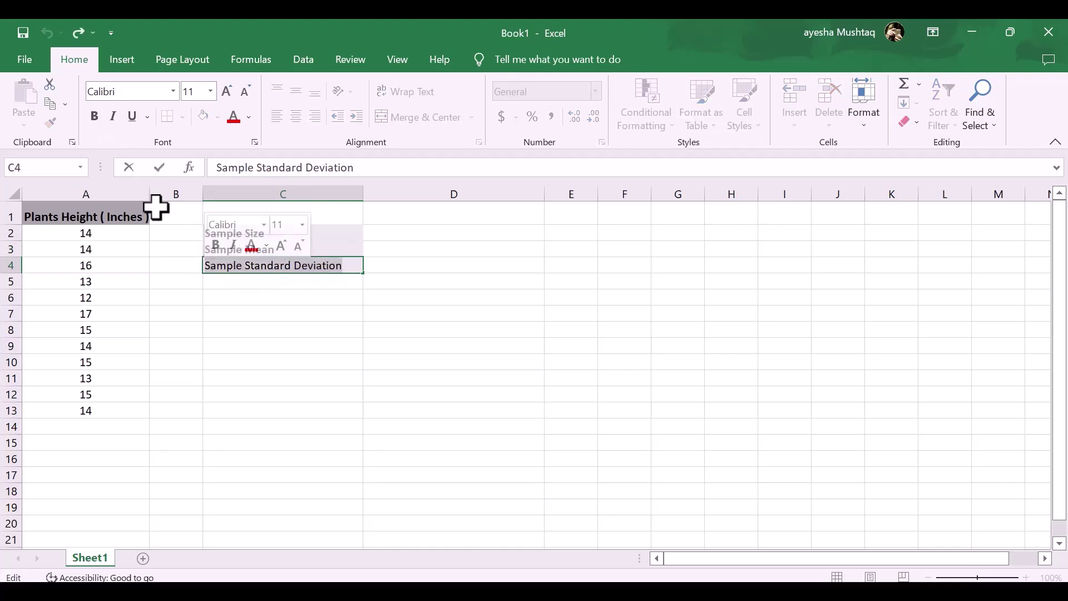
left_click(95, 116)
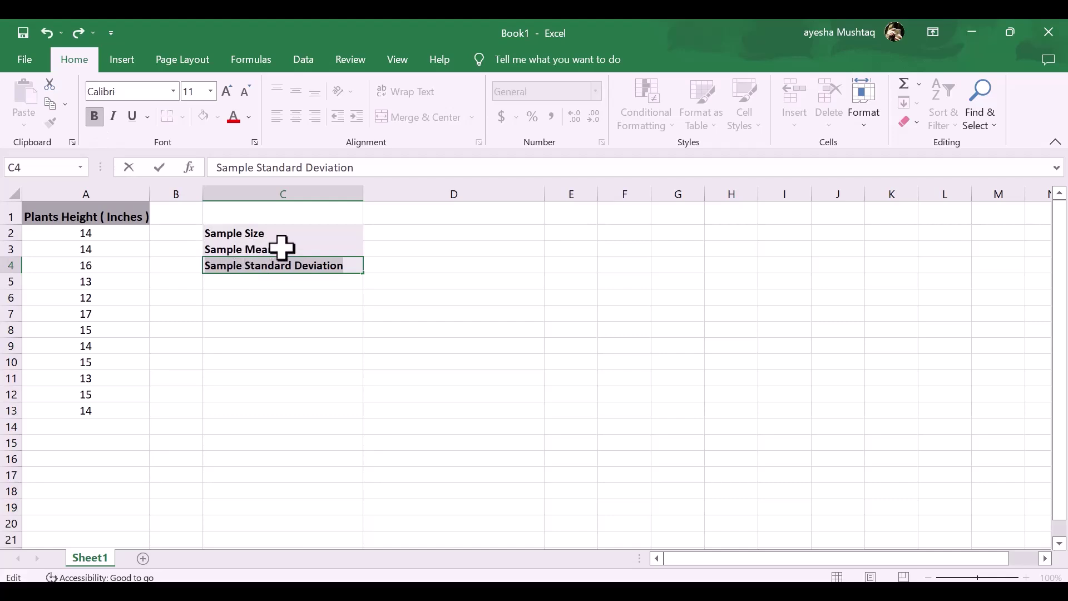
left_click_drag(301, 236, 311, 248)
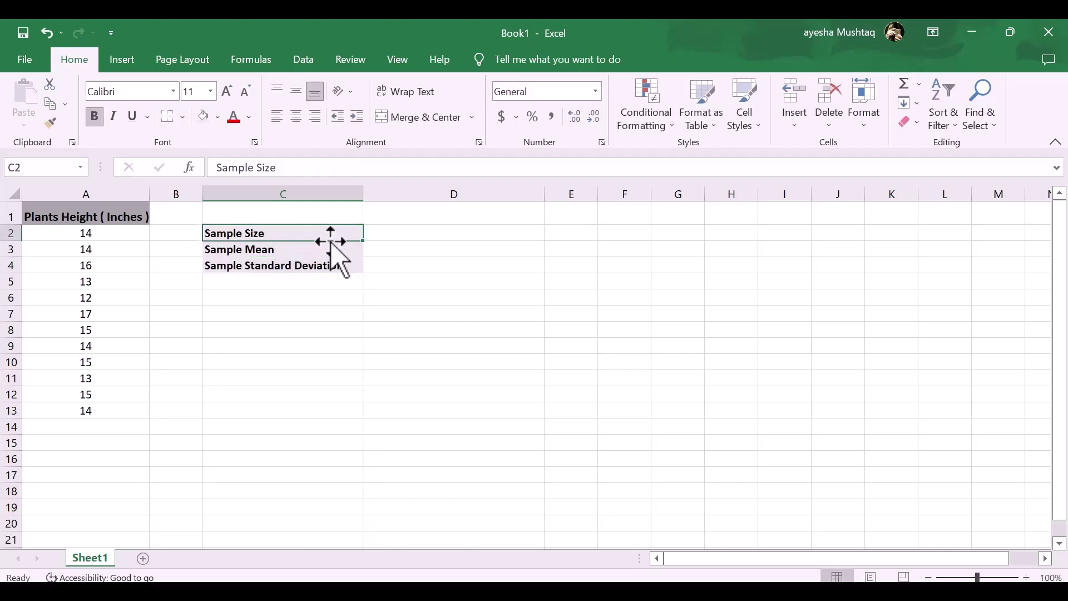
Step: Enter =COUNT(A2:A13) in D2 to show a sample size of 12
left_click(402, 235)
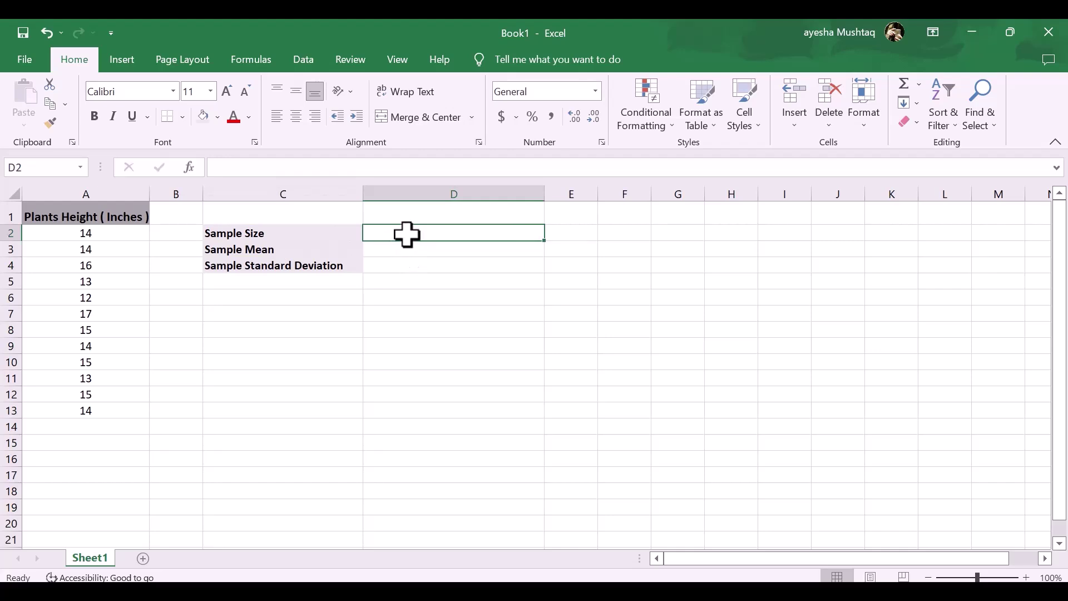
type("=")
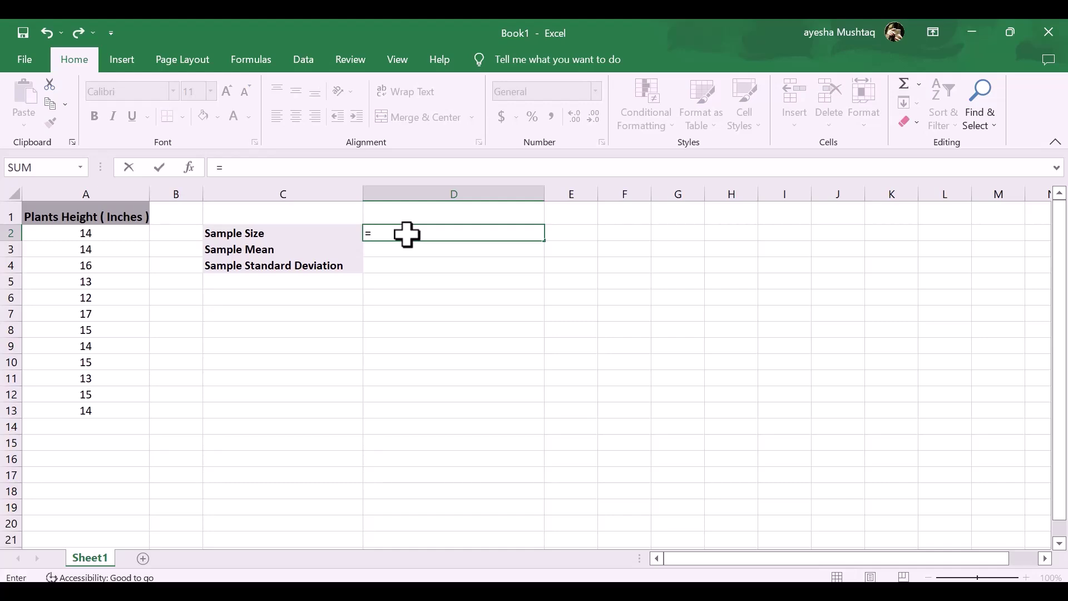
type("COU")
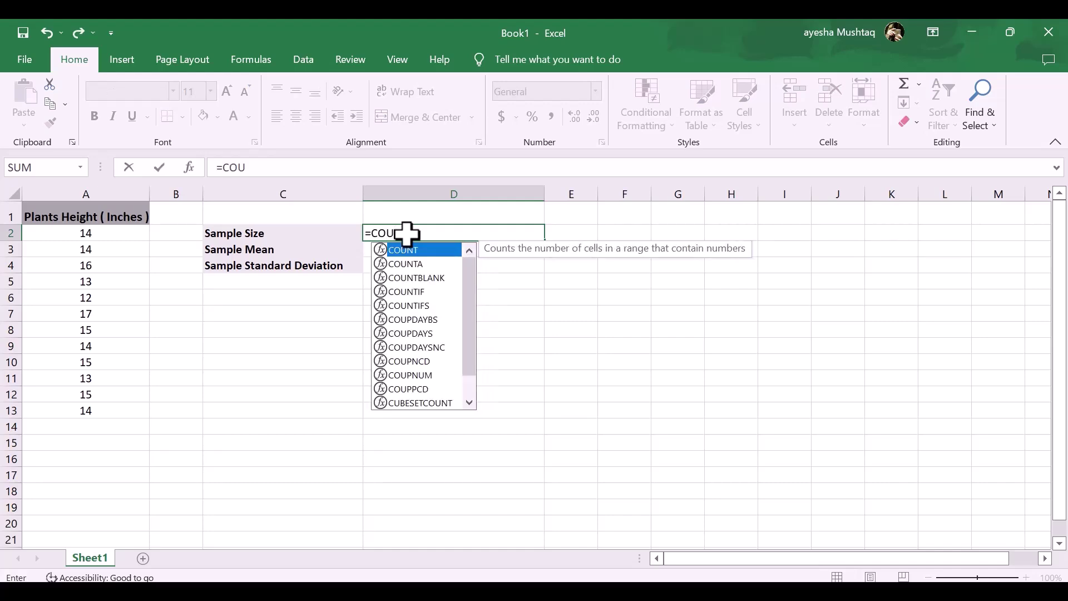
type("NT")
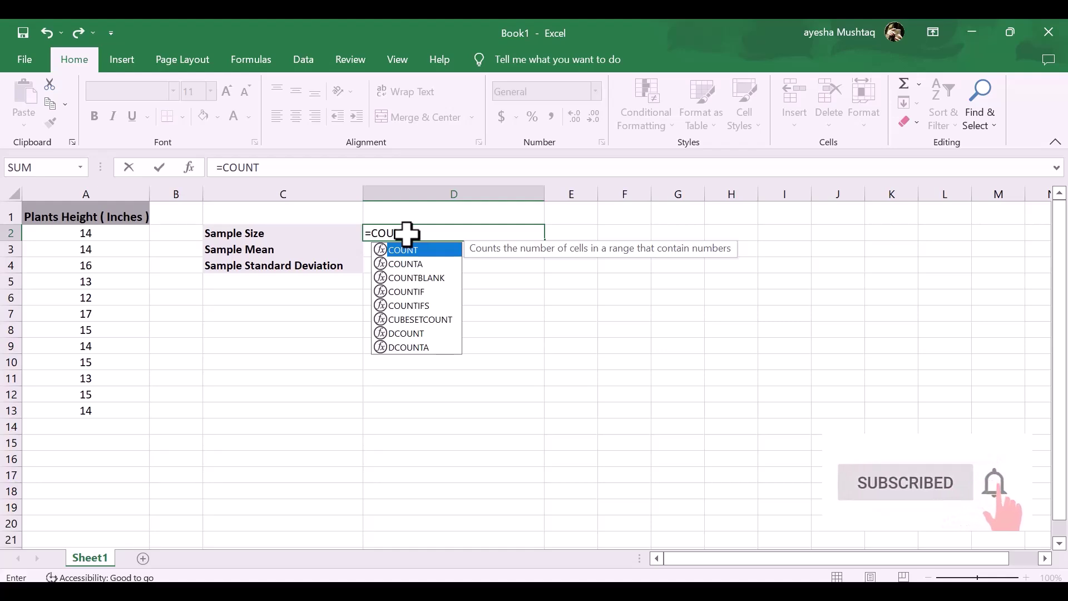
type("(")
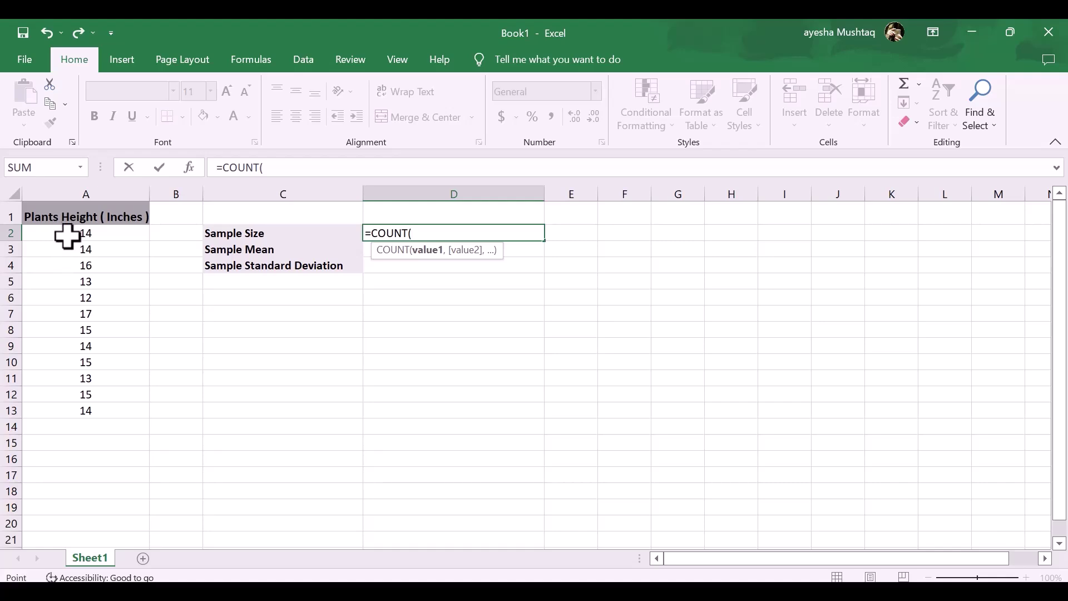
left_click_drag(67, 236, 67, 410)
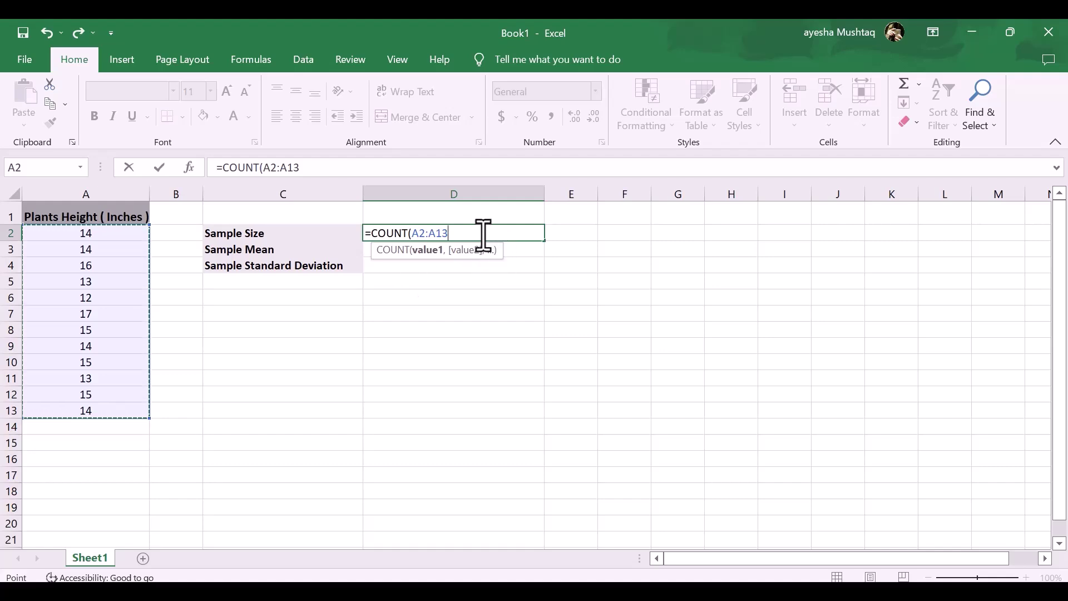
type(")")
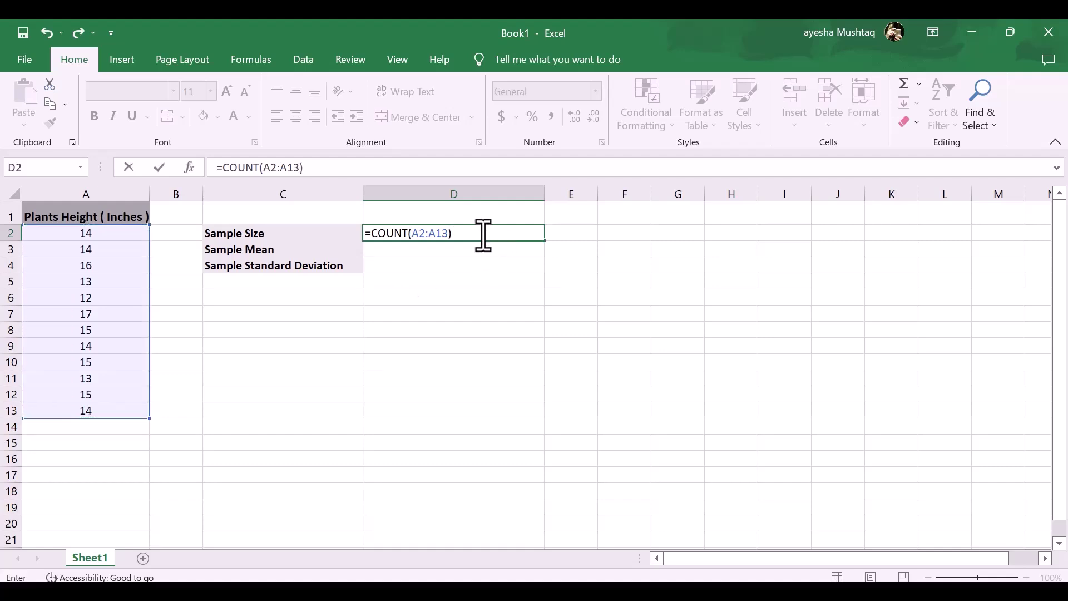
key("Return")
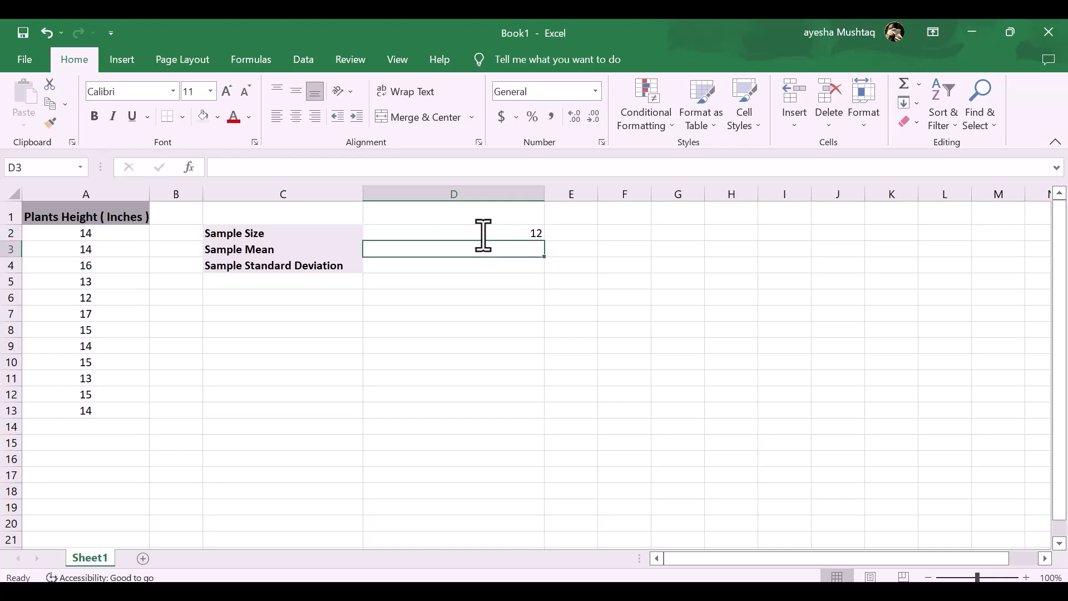
Step: Give the sample size cell D2 a light gold fill
left_click(494, 234)
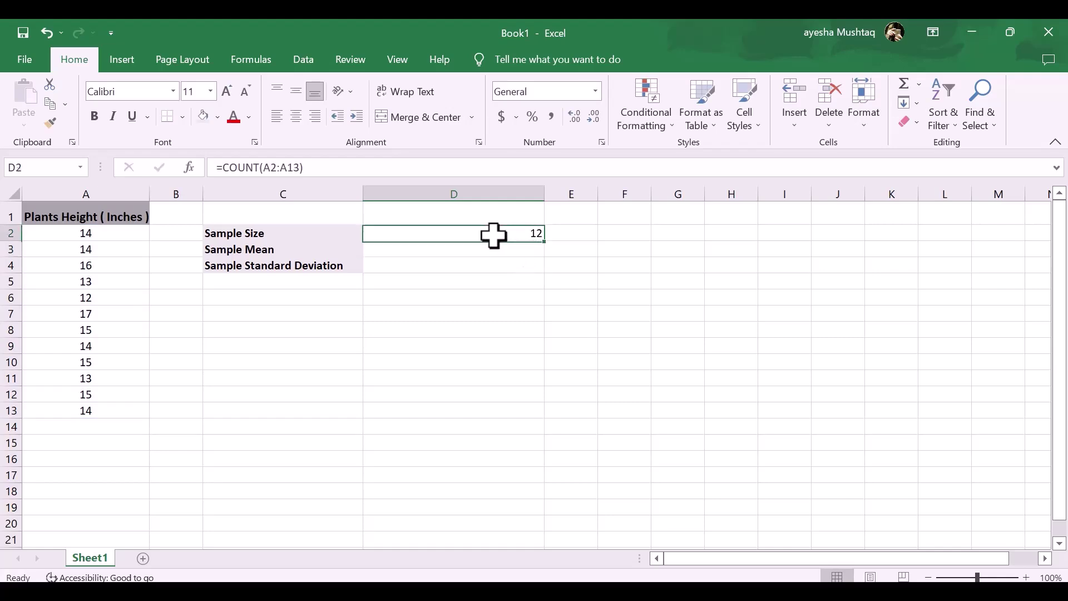
left_click(207, 118)
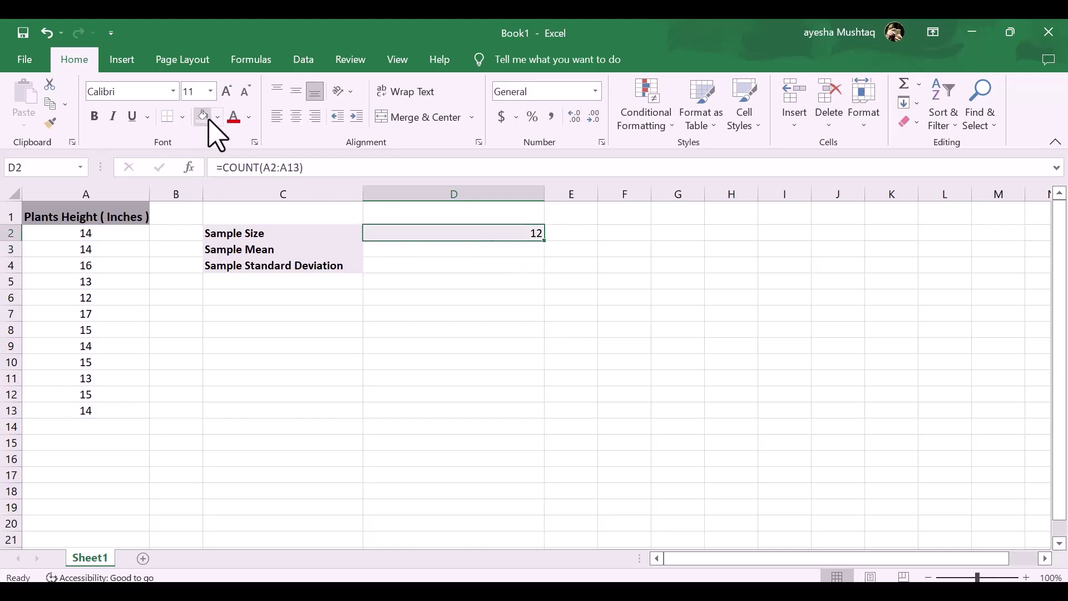
left_click(218, 117)
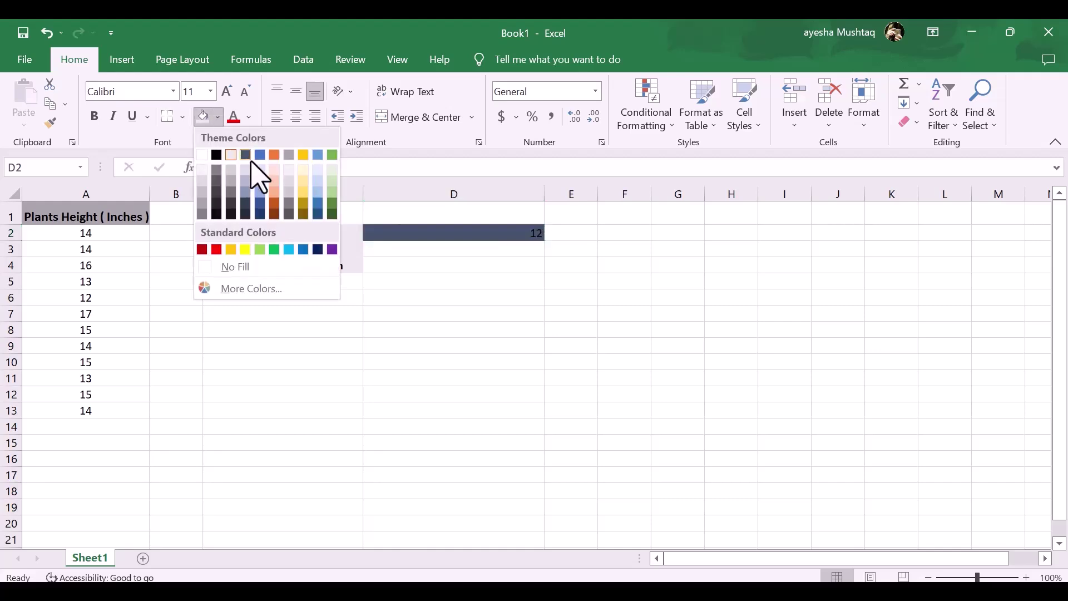
left_click(305, 172)
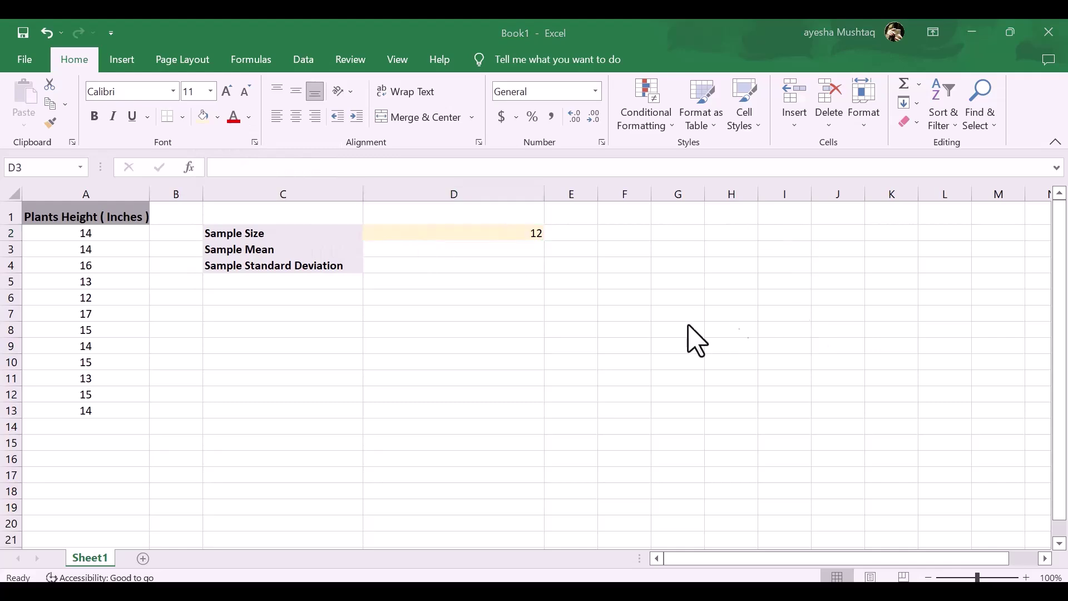
Step: Enter =AVERAGE(A2:A13) in D3, giving 14.33333333, and shade it light orange
key("Return")
left_click(486, 247)
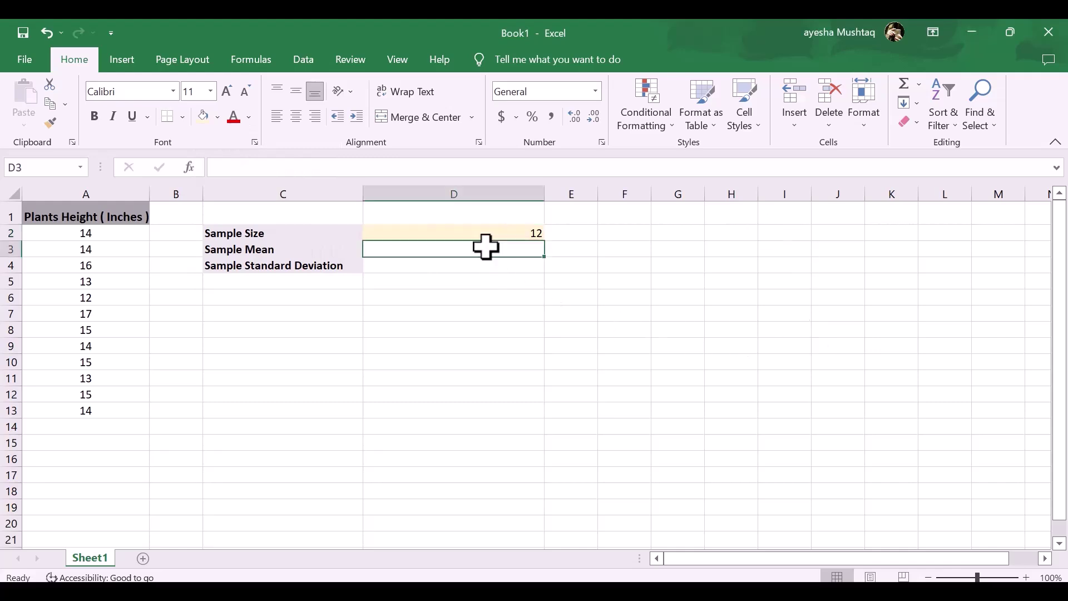
type("=")
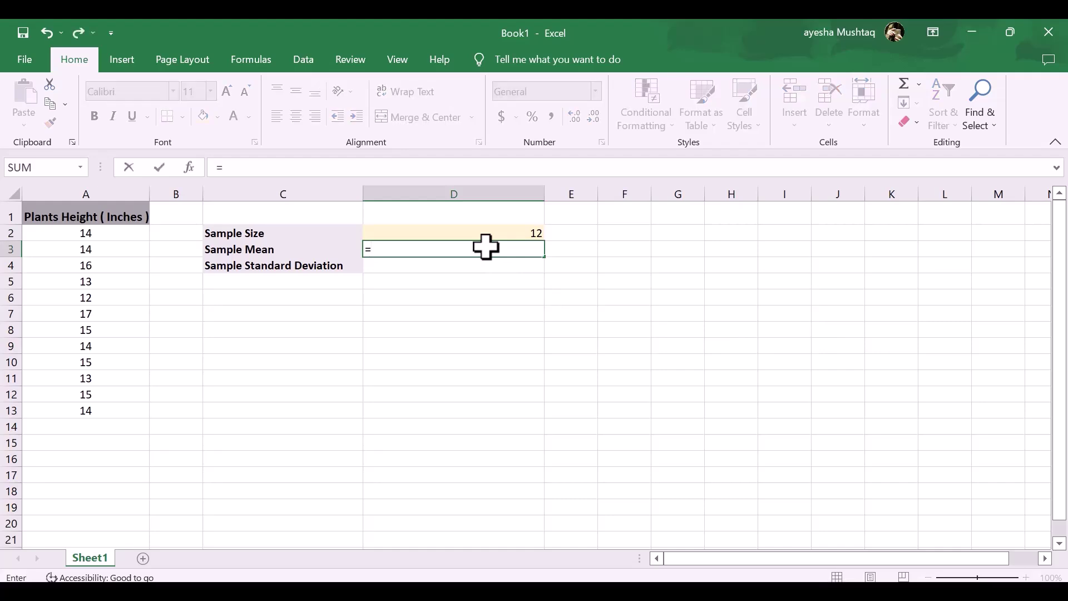
type("AV")
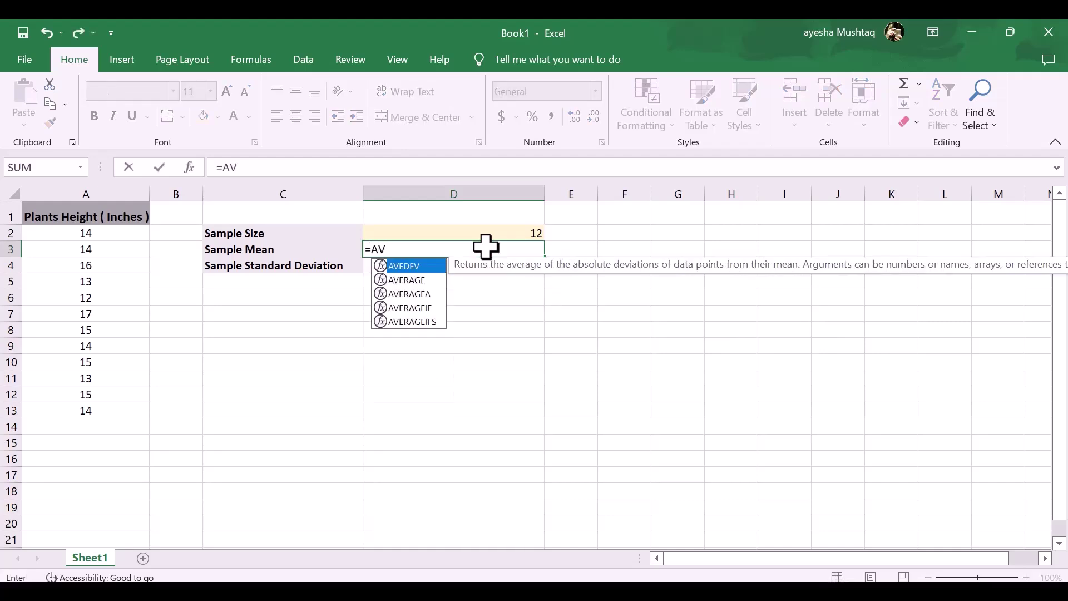
type("ERA")
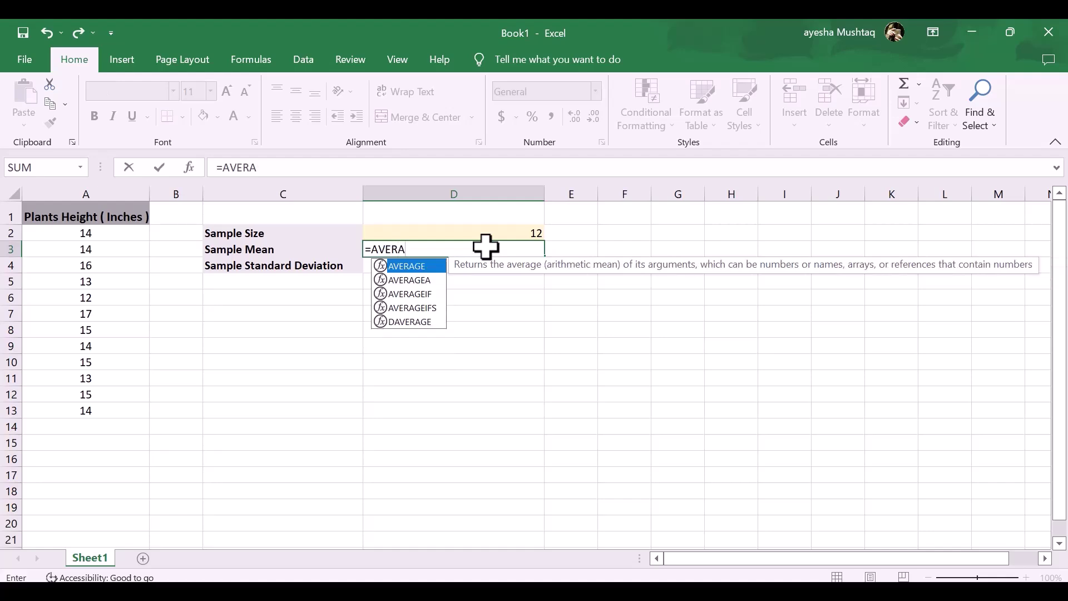
type("GE")
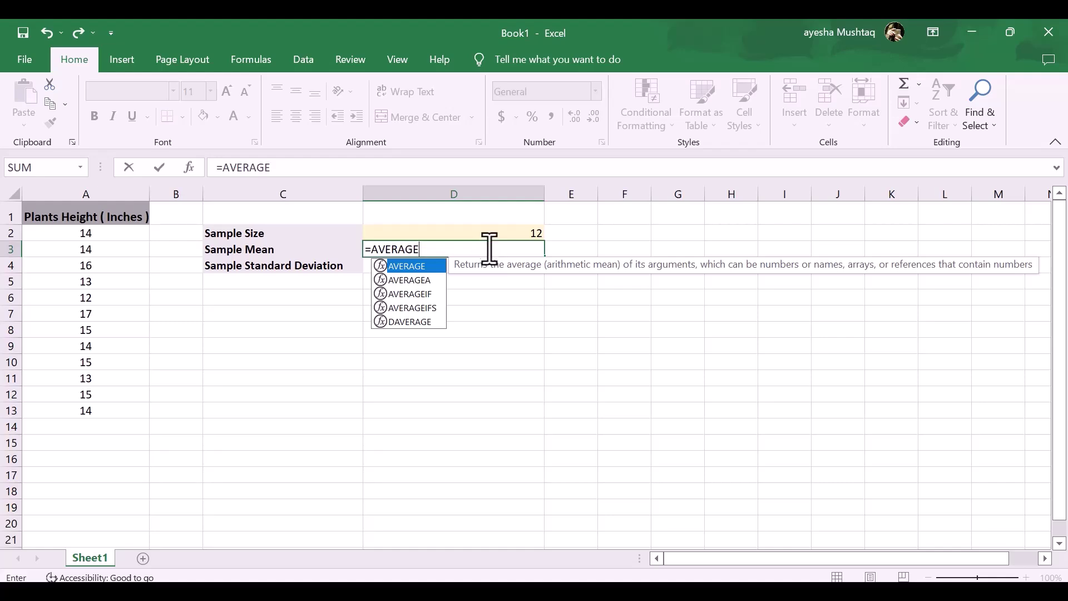
type("(")
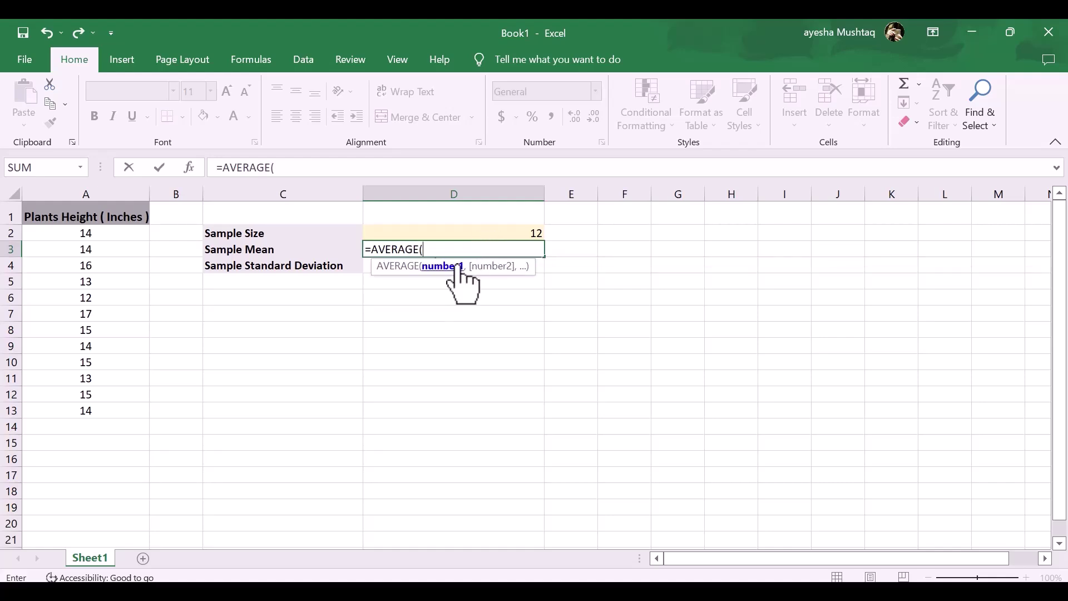
left_click(87, 239)
left_click_drag(87, 241, 86, 412)
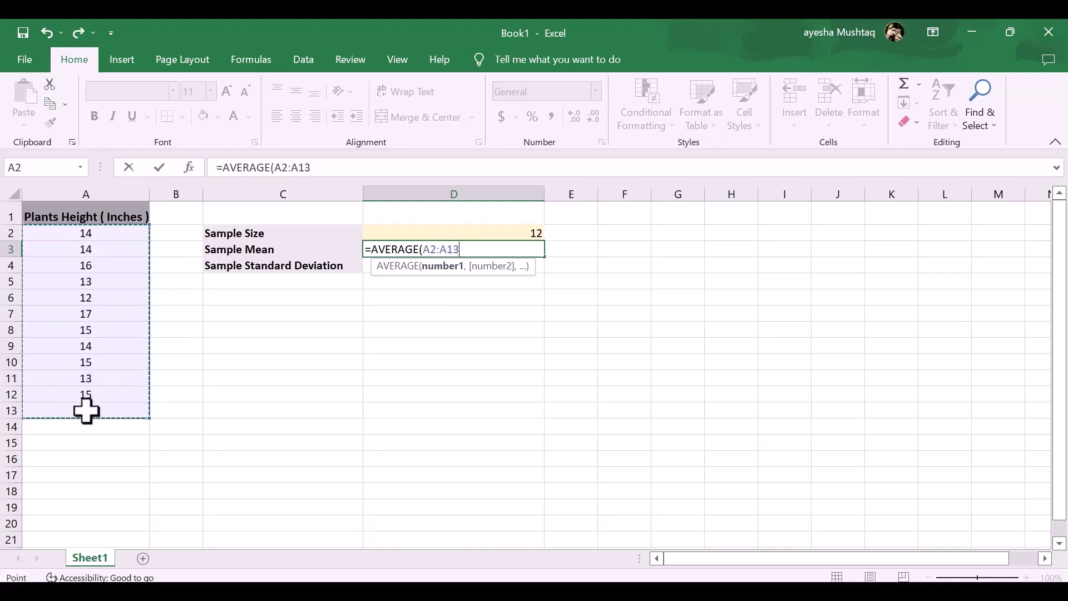
type(")")
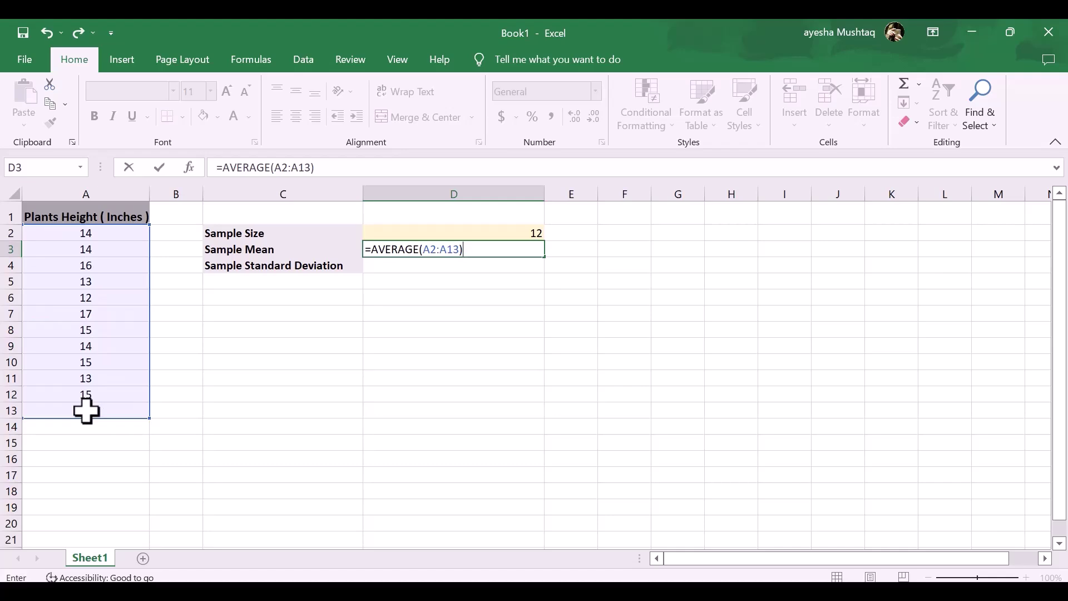
key("Return")
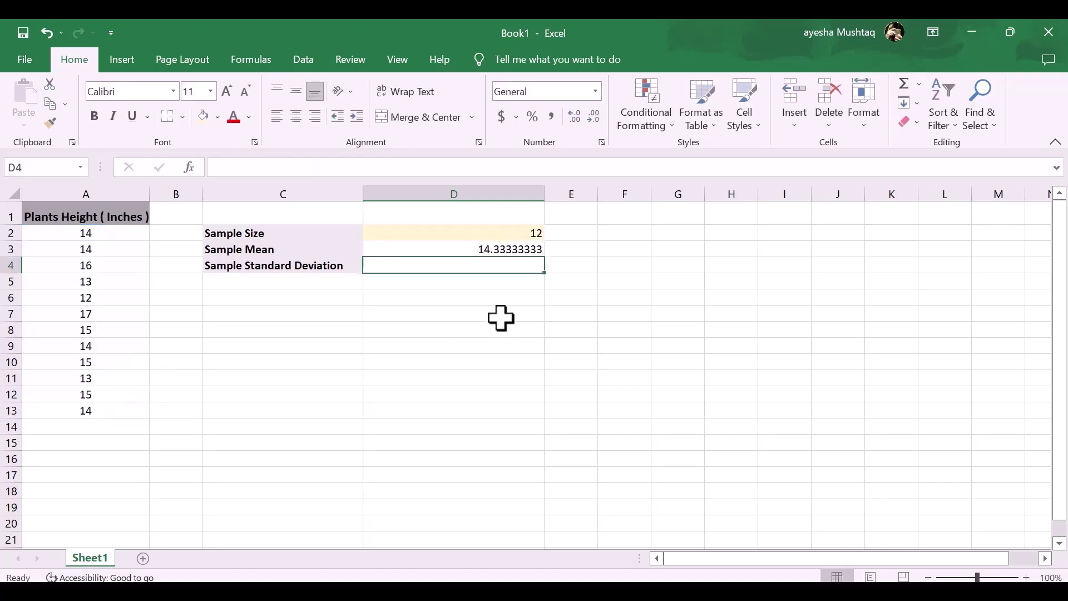
left_click(429, 249)
left_click(203, 117)
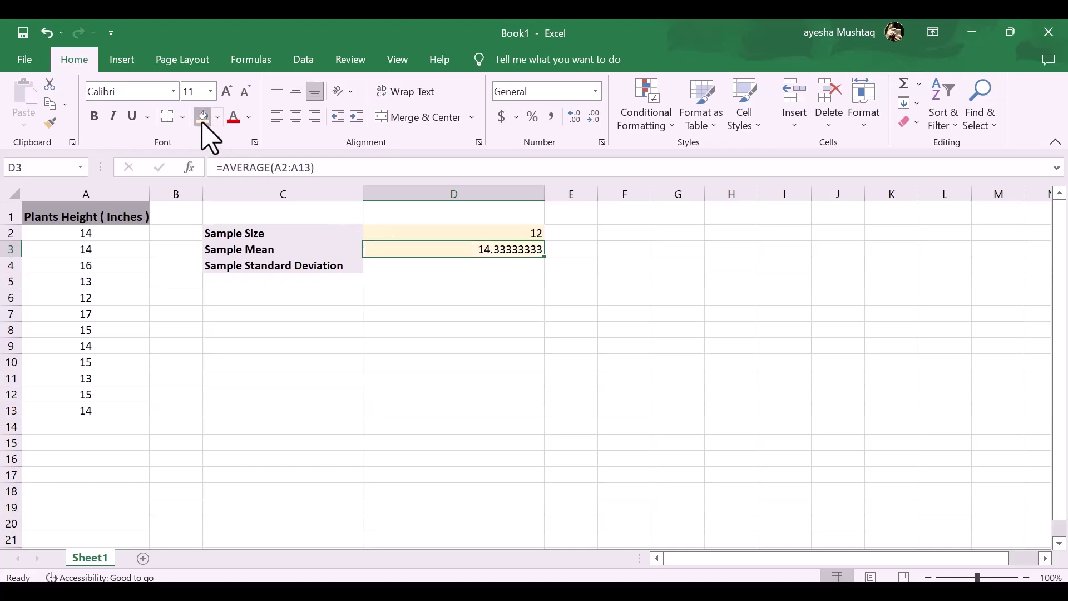
Step: Enter =STDEV.S(A2:A13) in D4, giving 1.370688834, and shade it light orange
left_click(489, 270)
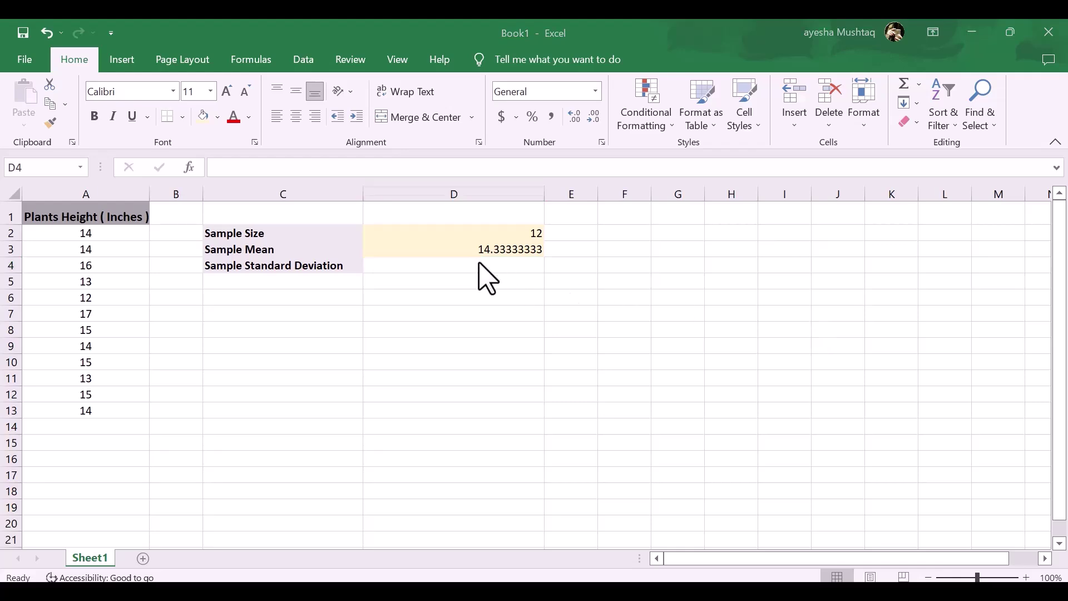
left_click(480, 264)
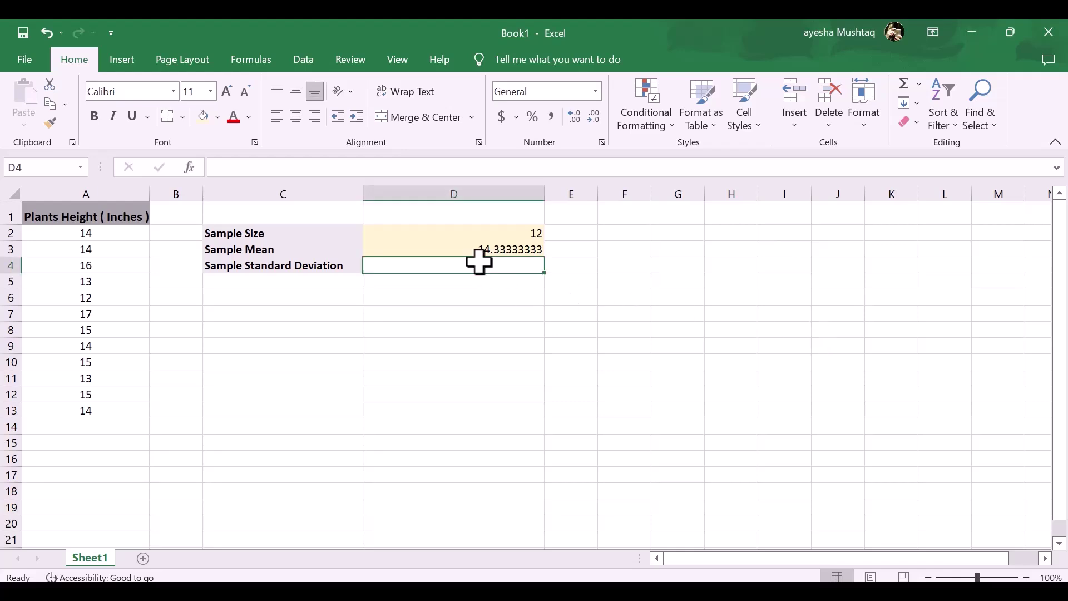
type("=")
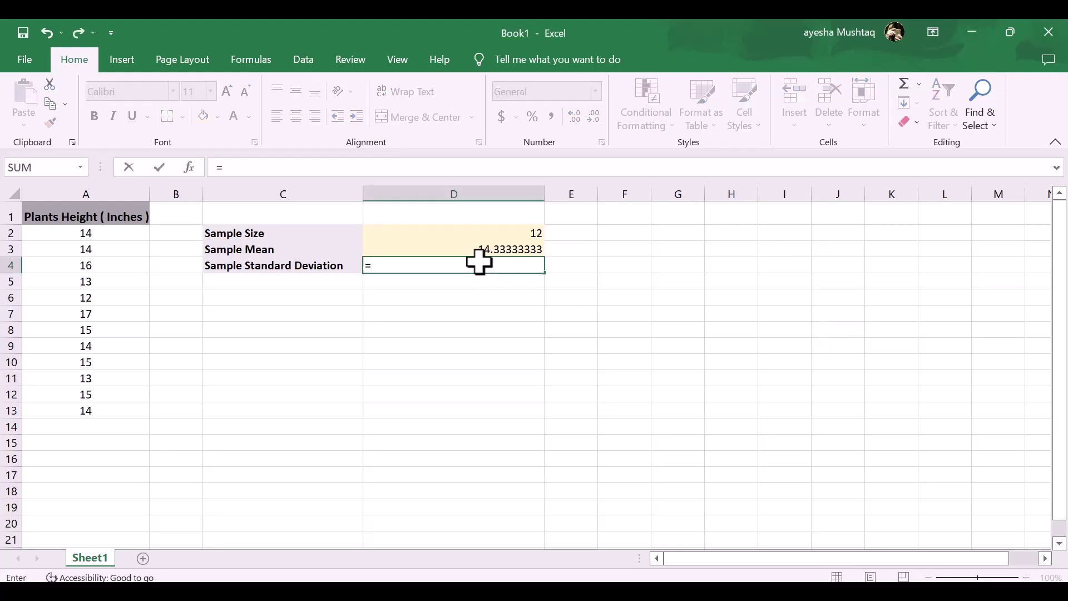
type("STDE")
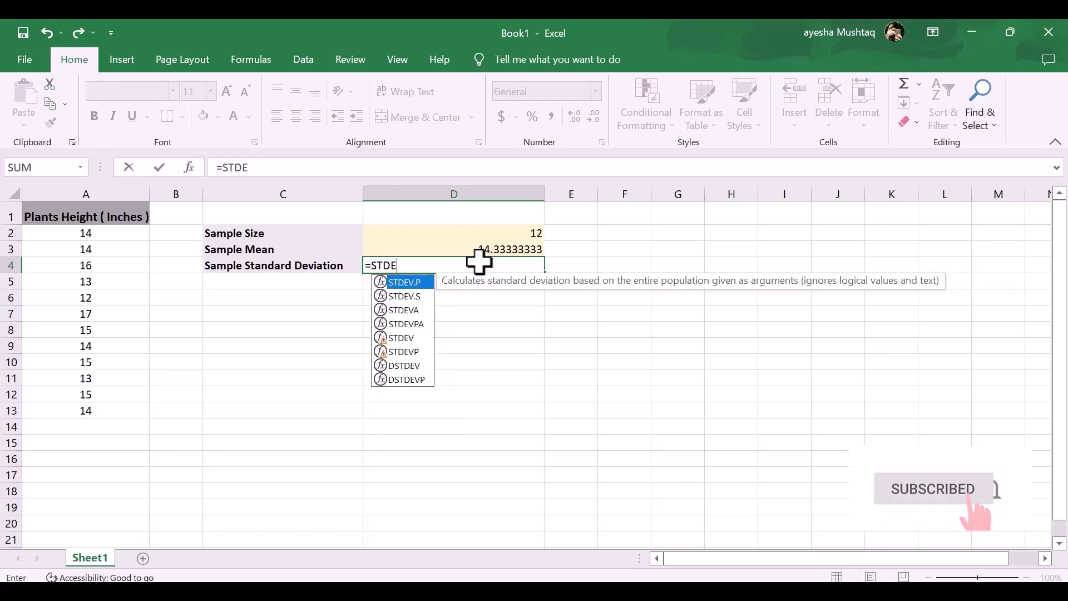
type("V")
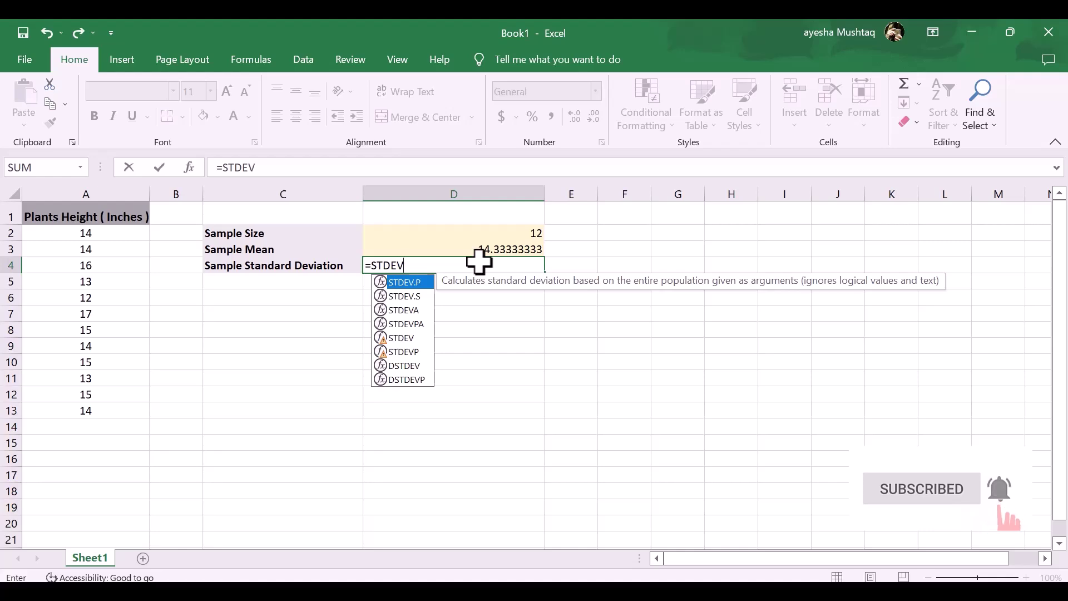
type(".S(")
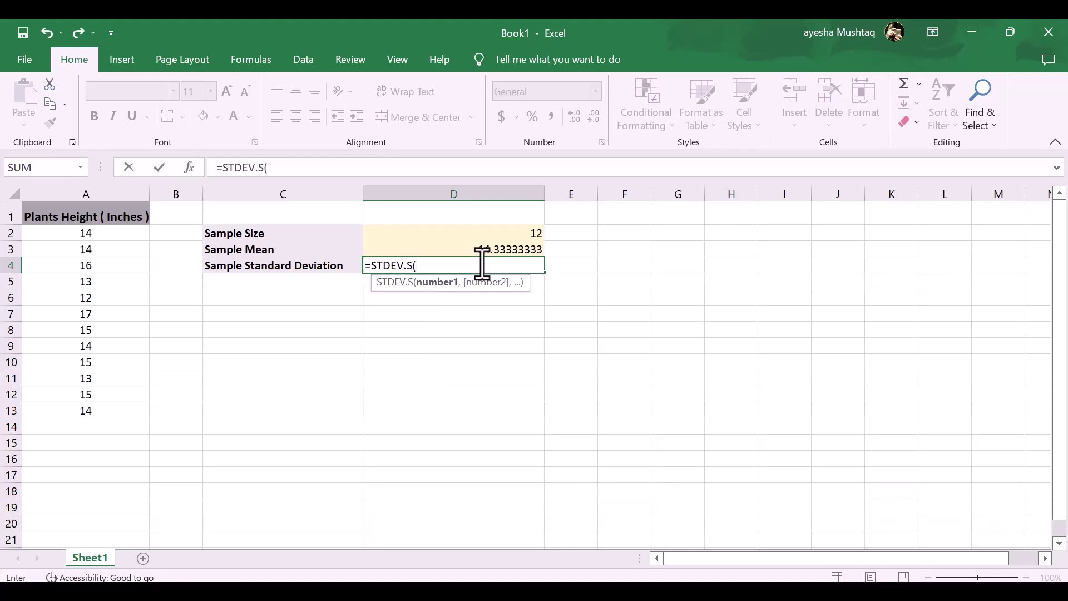
left_click_drag(70, 235, 68, 409)
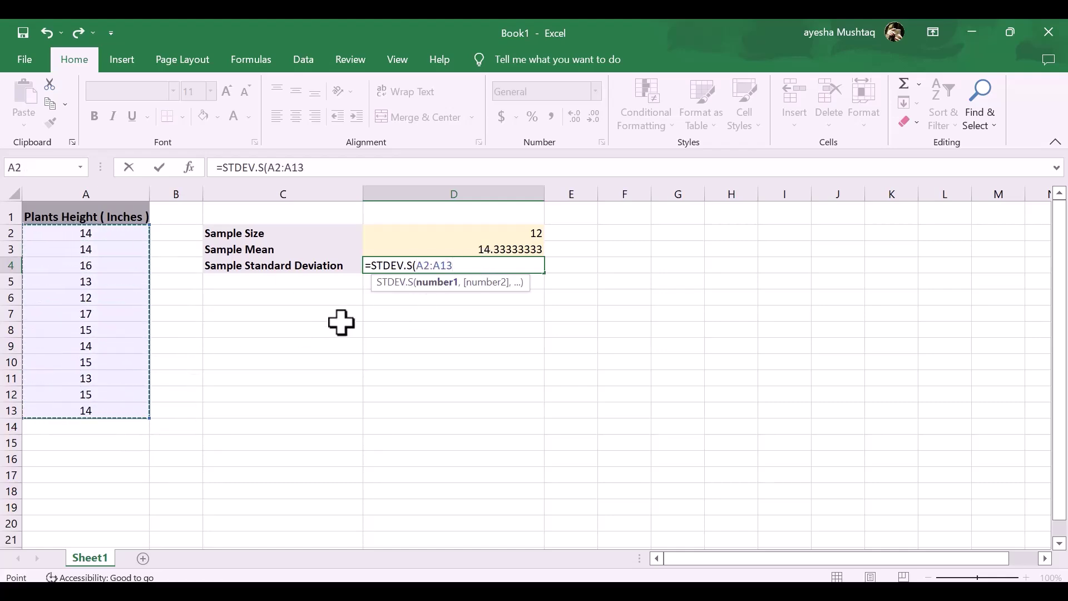
type(")")
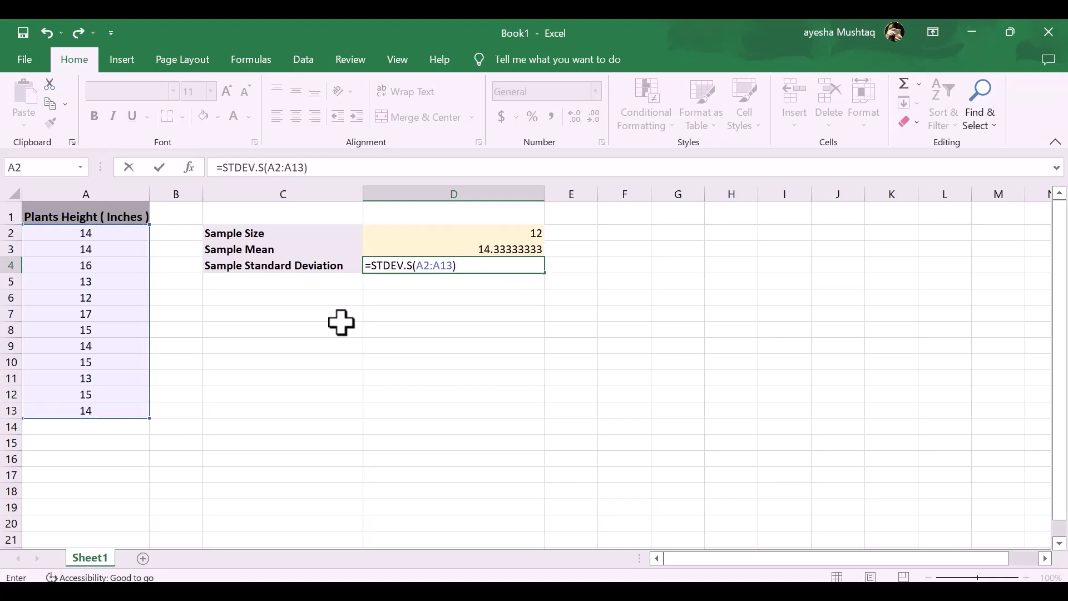
key("Return")
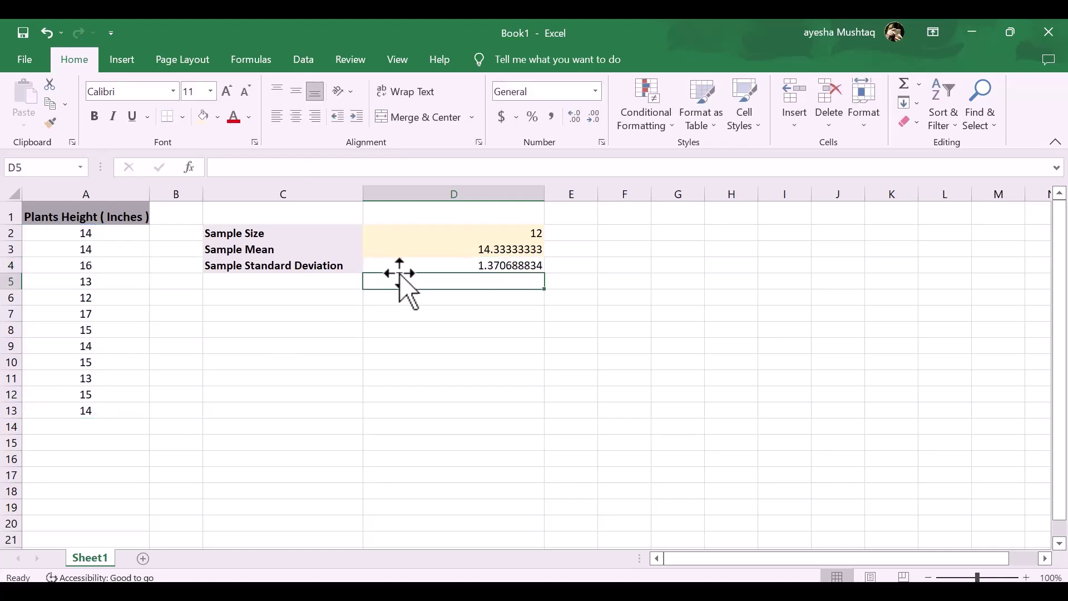
left_click(455, 265)
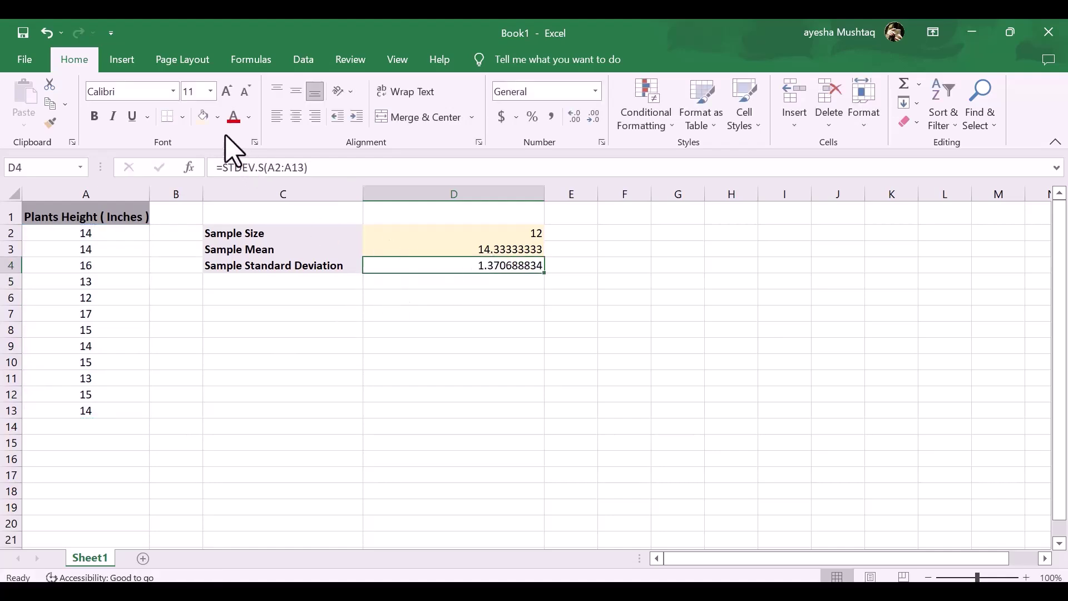
left_click(202, 116)
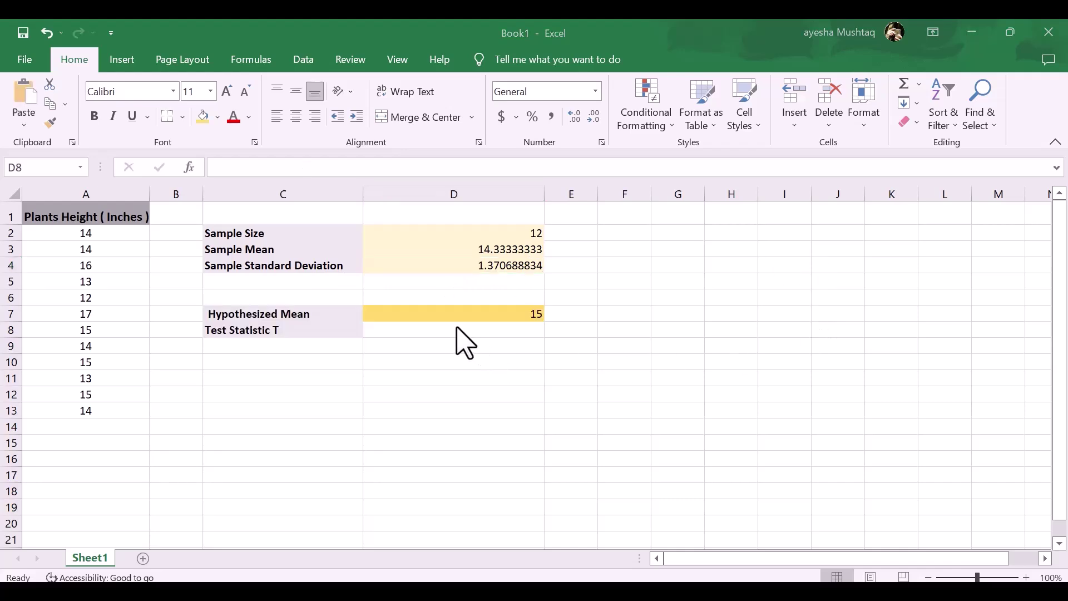
Step: Enter =(D3-D7)/(D4/SQRT(D2)) in D8, giving a t statistic of -1.684847078
left_click(457, 329)
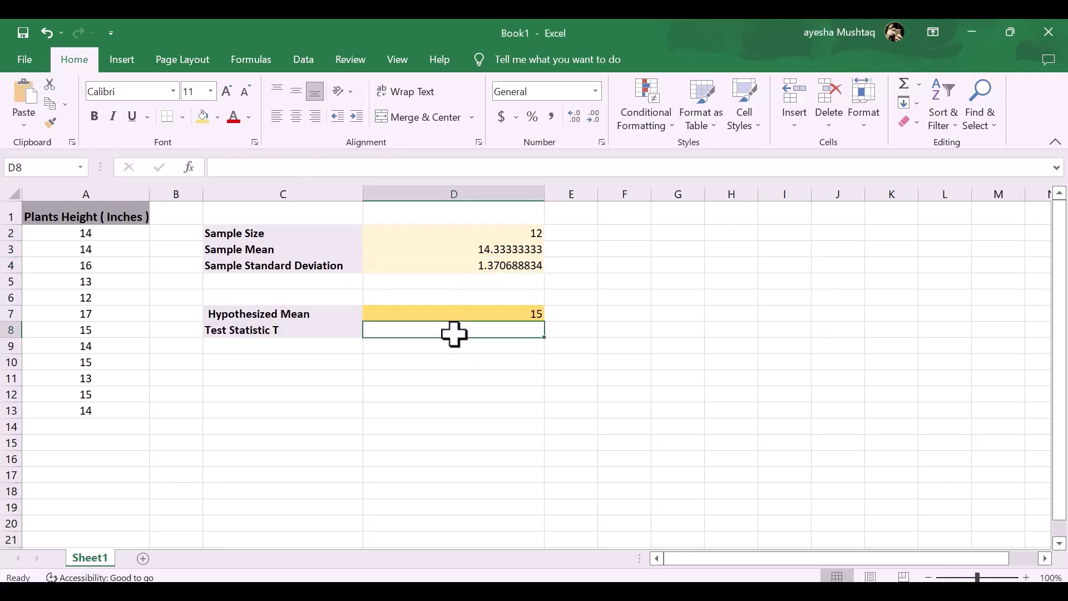
type("=(")
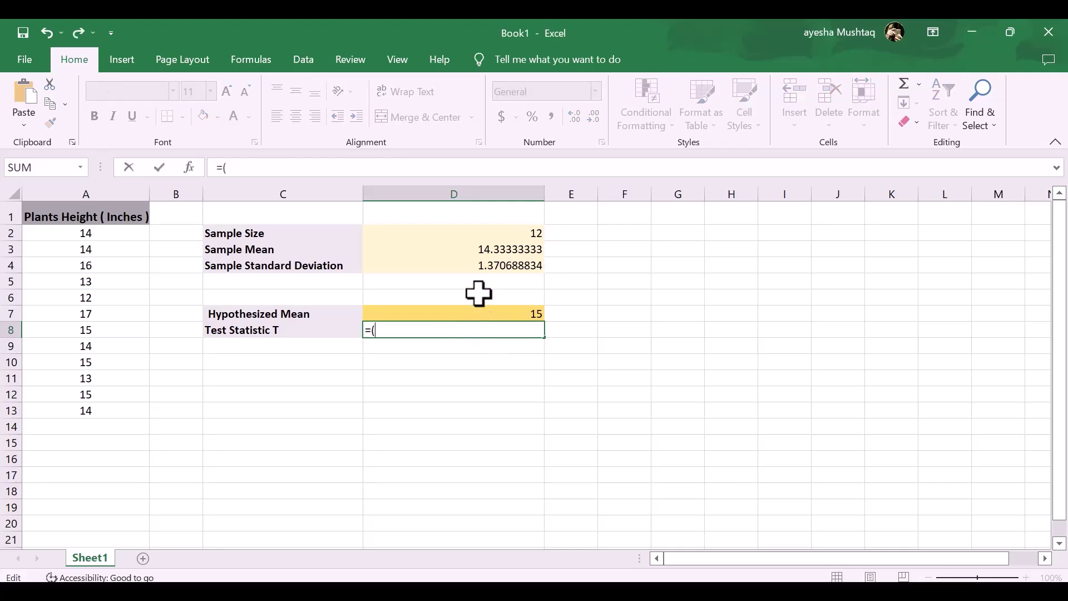
left_click(484, 251)
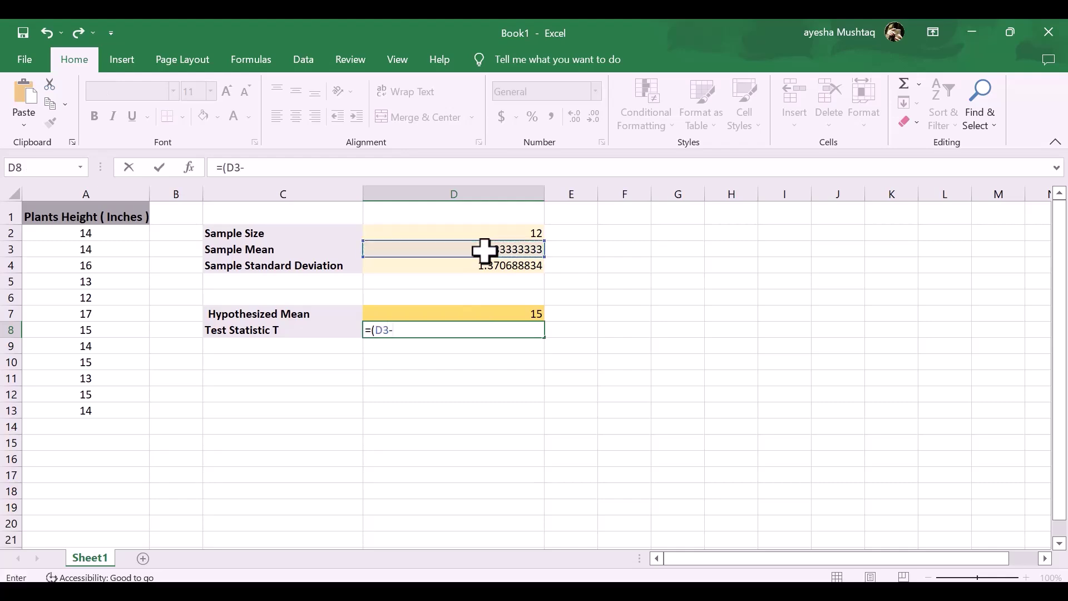
left_click(488, 315)
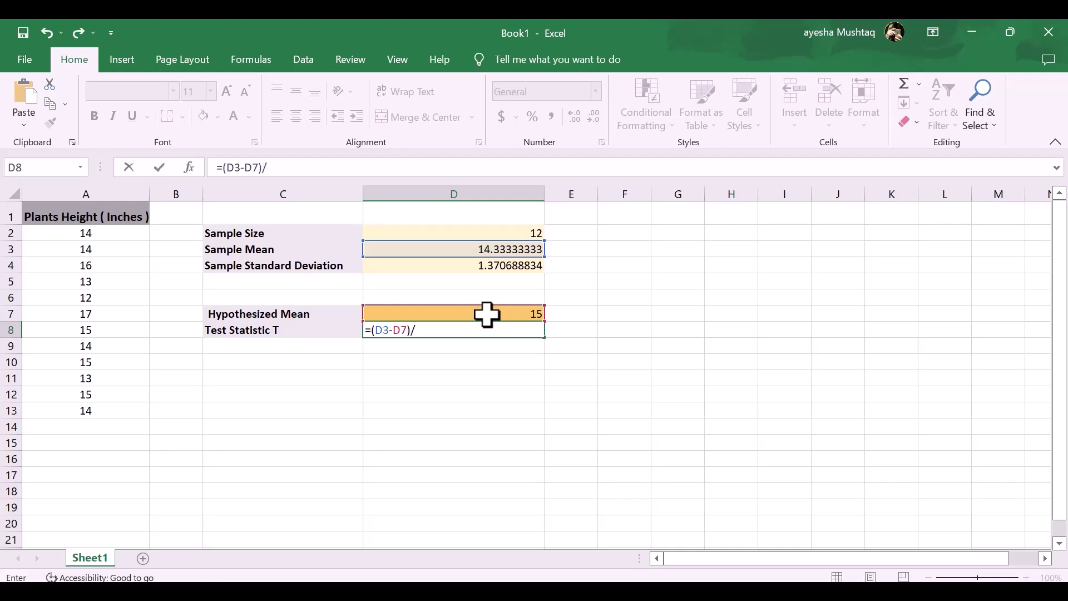
left_click(482, 266)
type("/")
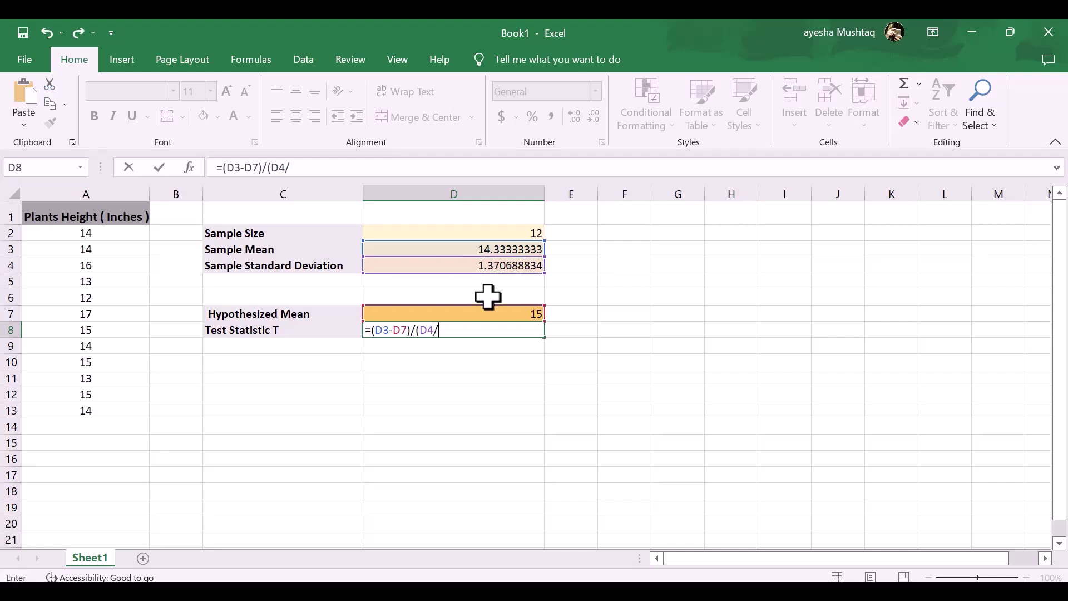
type("SQR")
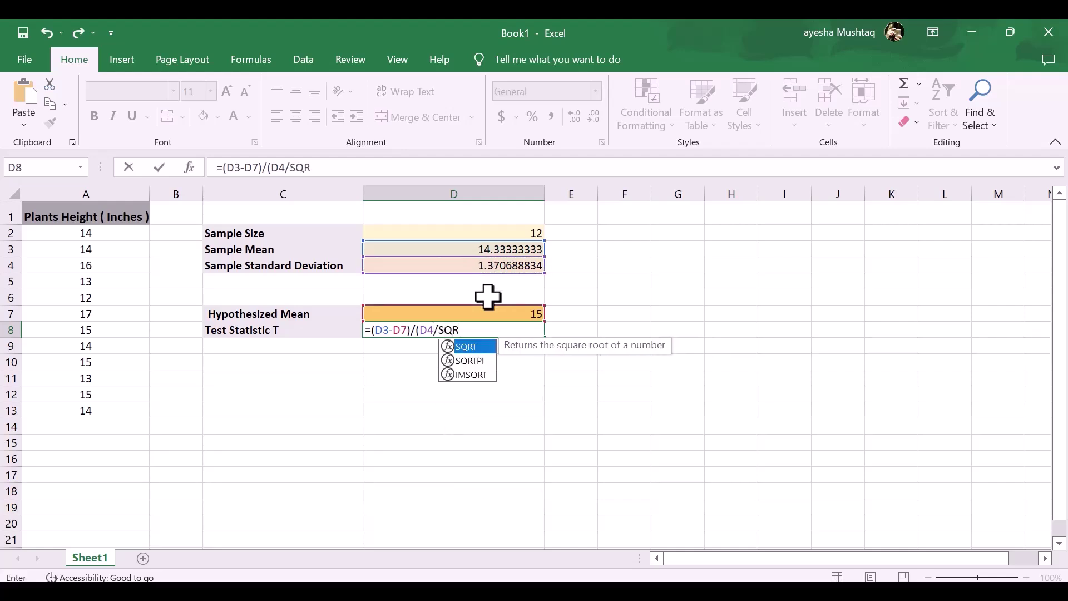
type("T(")
left_click(494, 234)
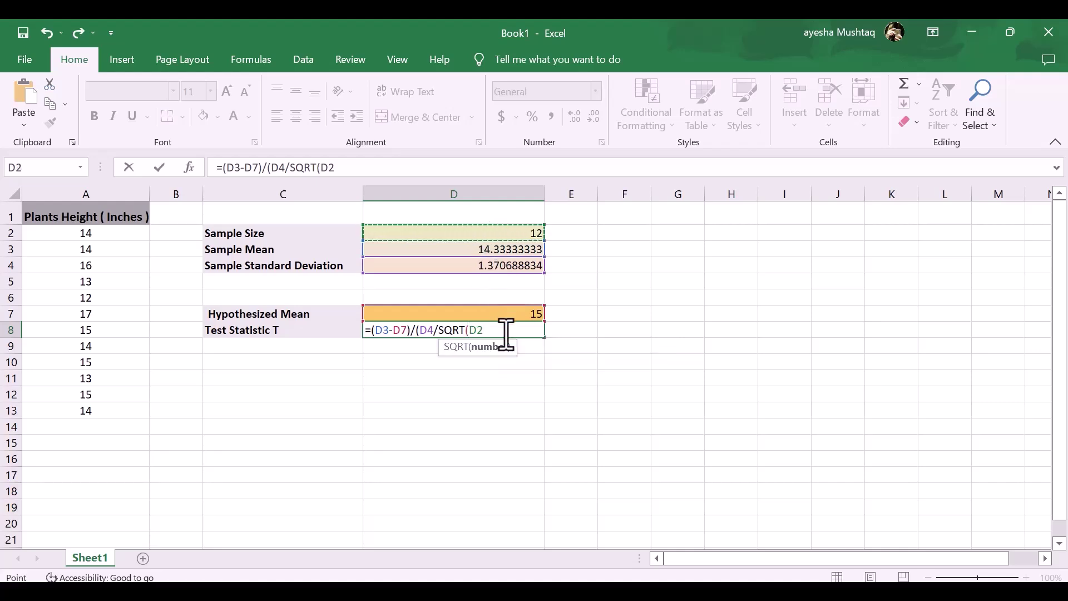
type(")")
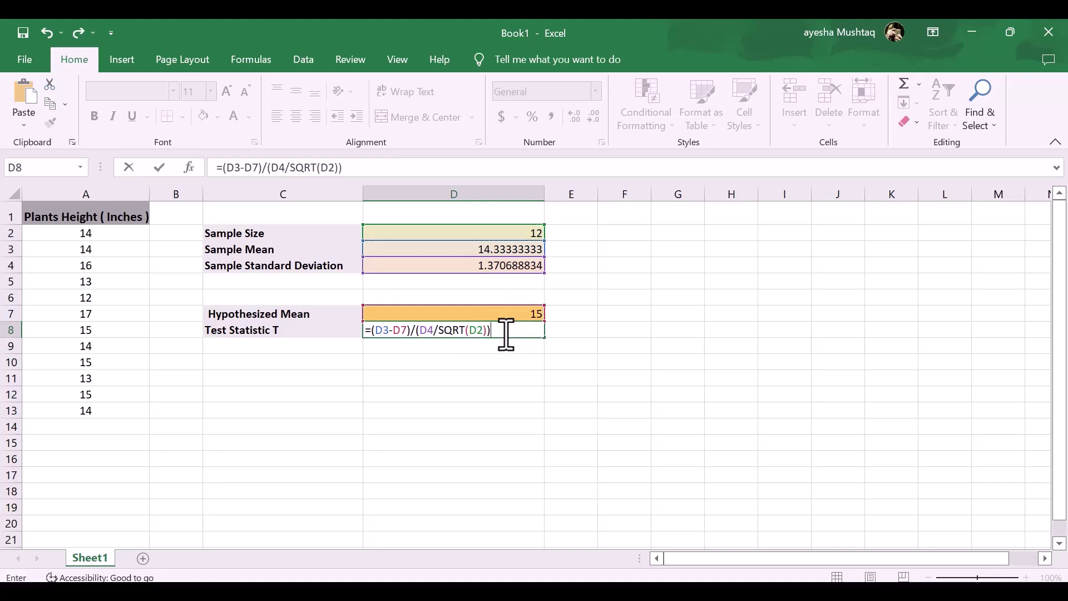
key("Return")
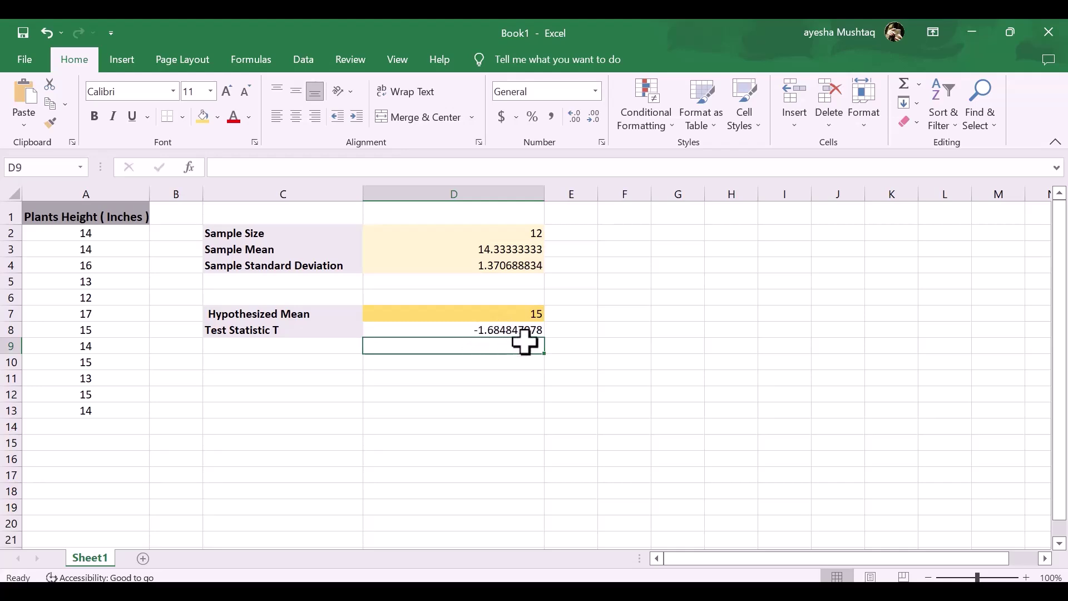
Step: Shade the test statistic result in D8 pale gold
left_click(456, 329)
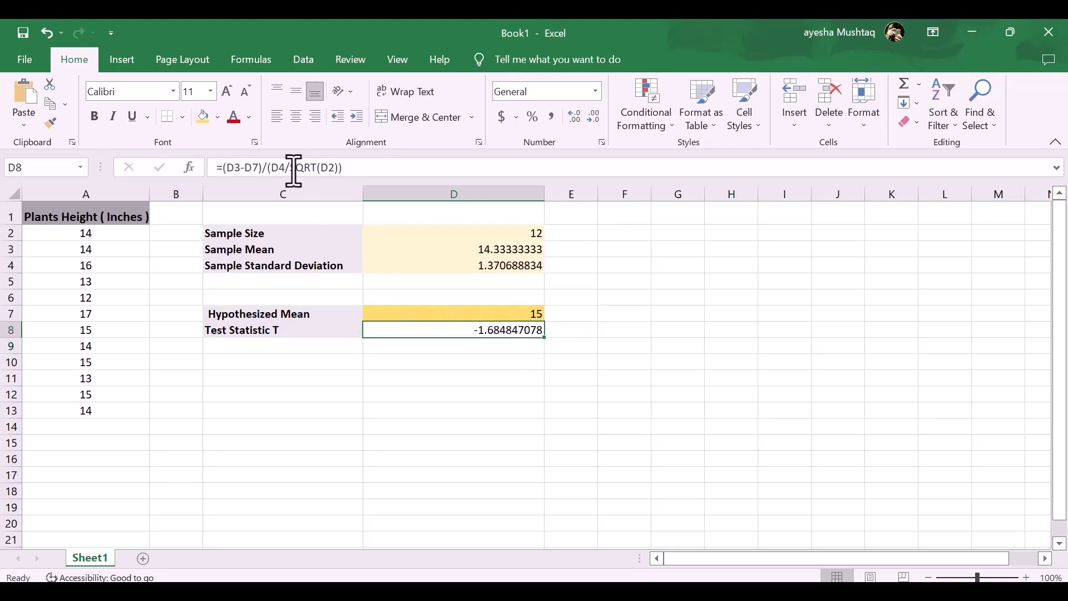
left_click(218, 117)
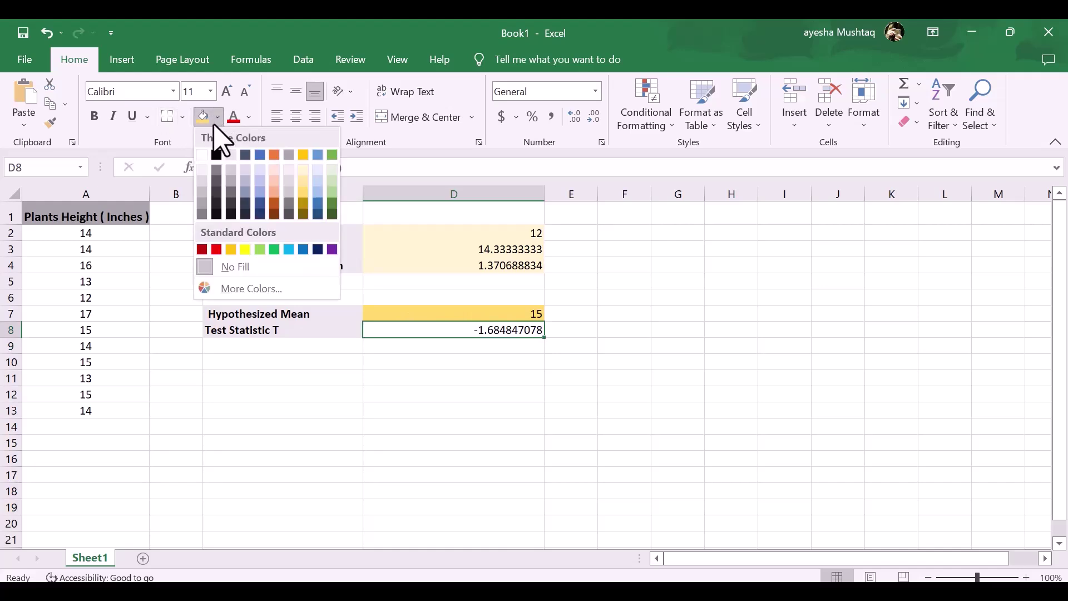
left_click(298, 179)
left_click(415, 346)
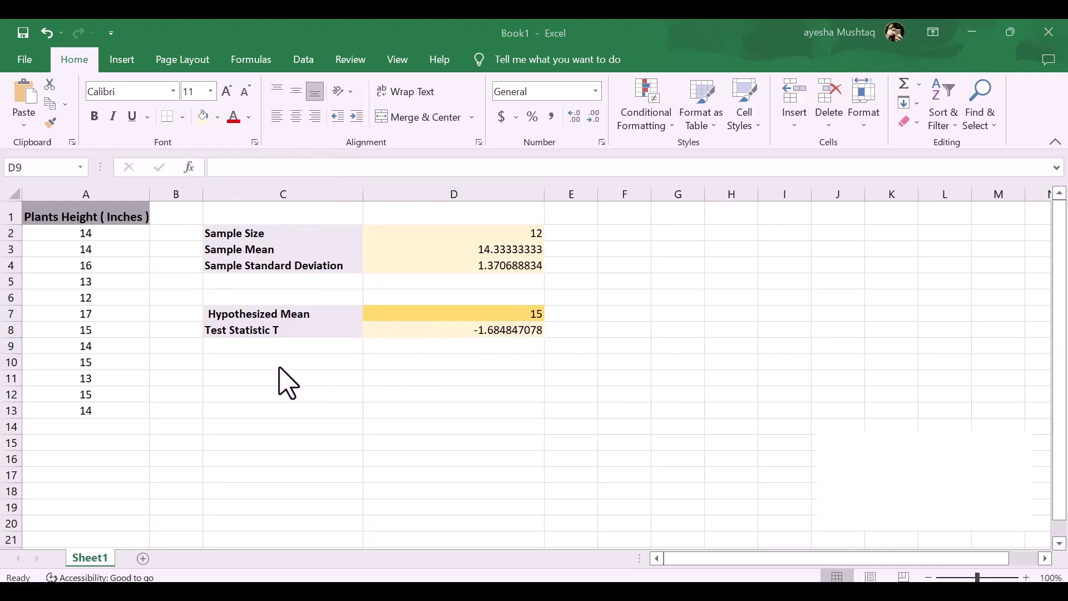
Step: Label C10 'Degree of Freedom' and enter =D2-1 in D10, giving 11
left_click(263, 365)
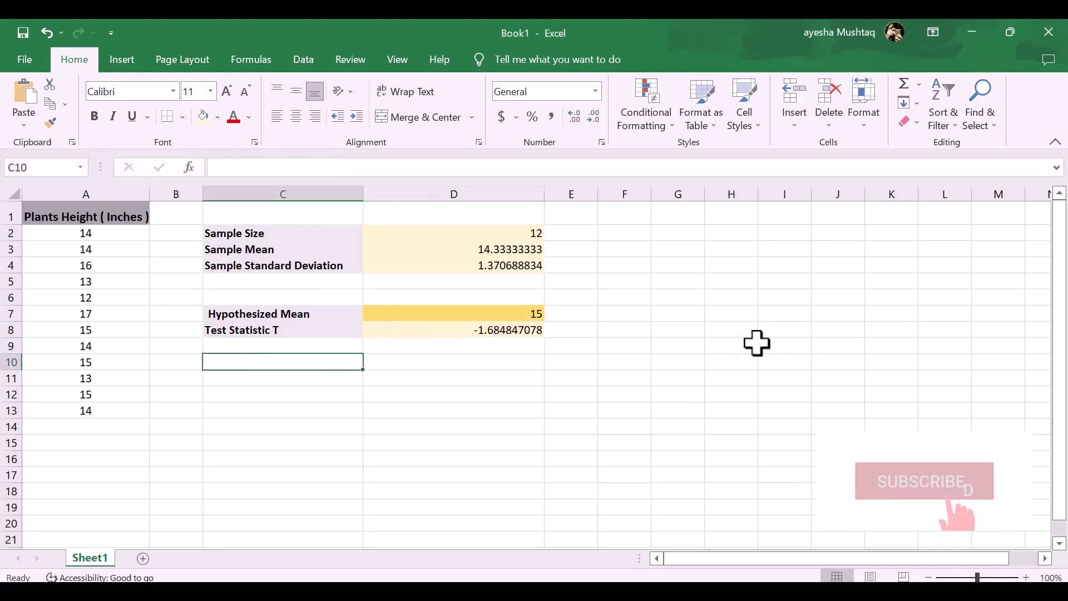
type("Degree of Freedom")
key("Tab")
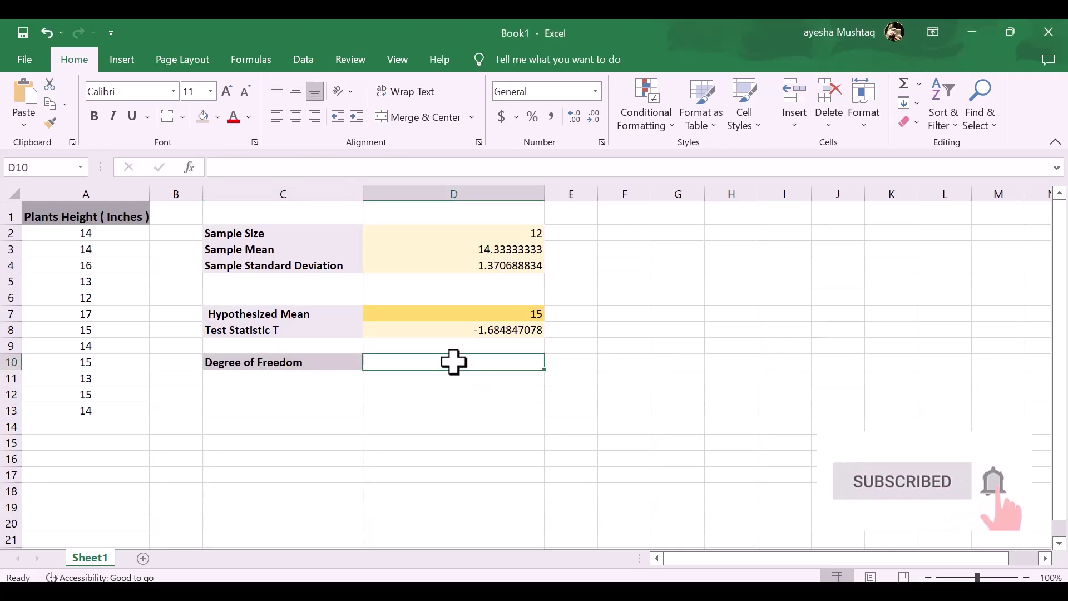
type("=")
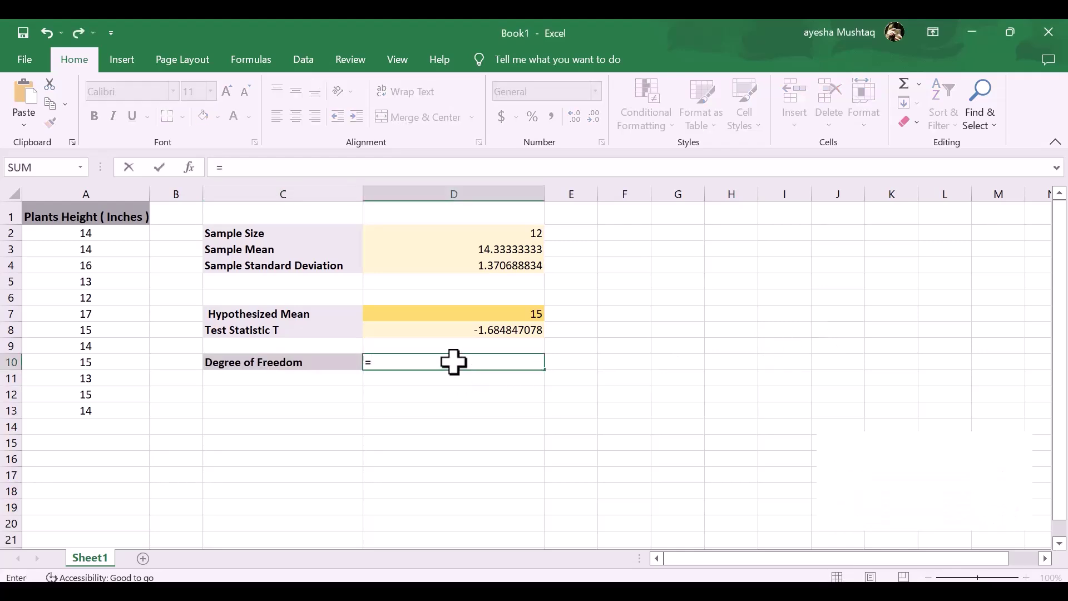
left_click(483, 249)
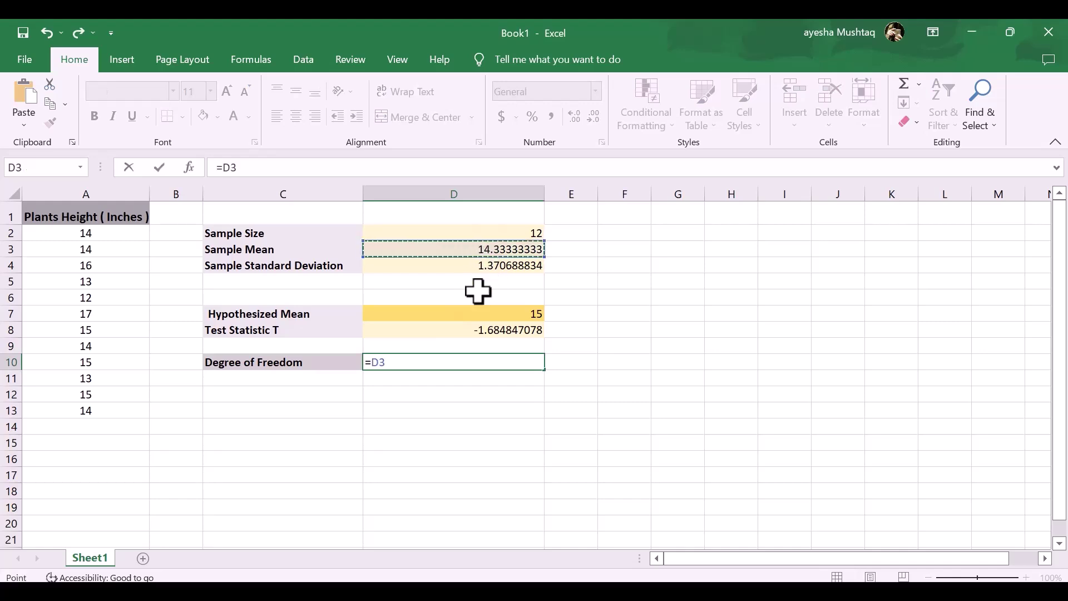
left_click(451, 232)
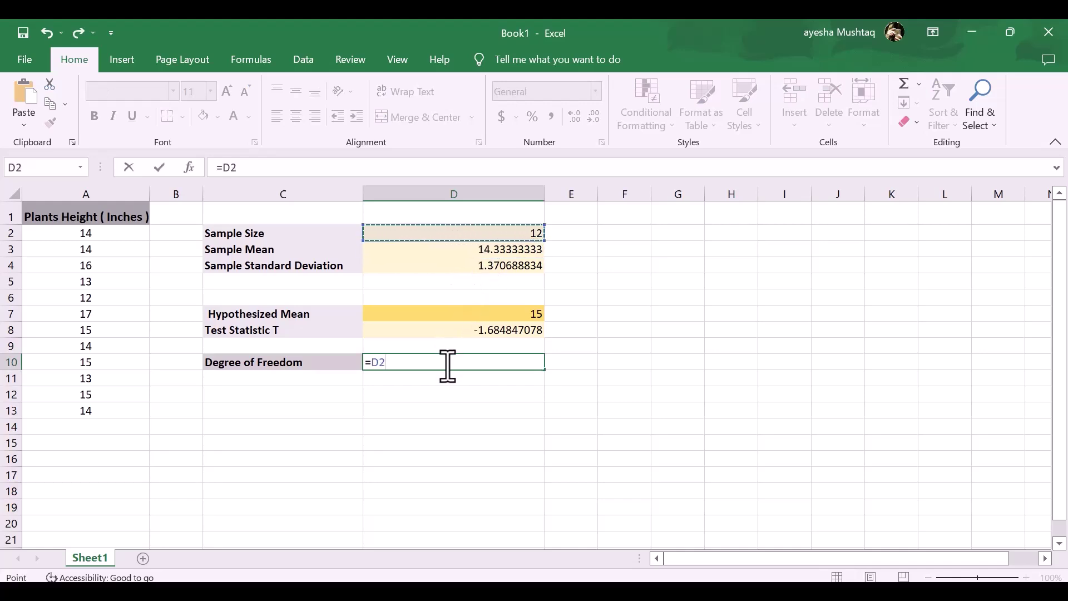
type("-1")
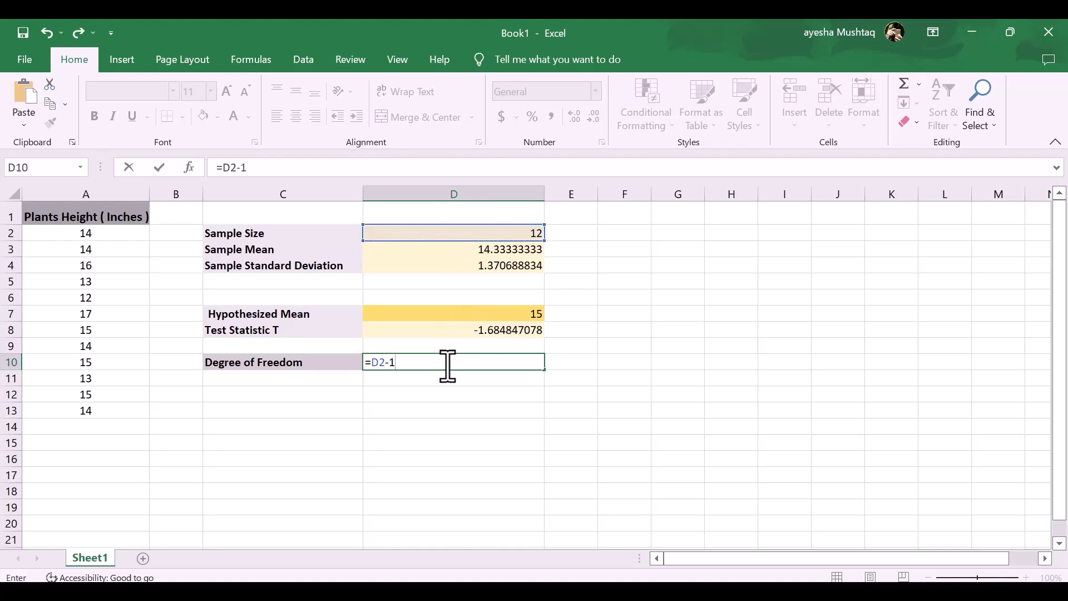
key("Return")
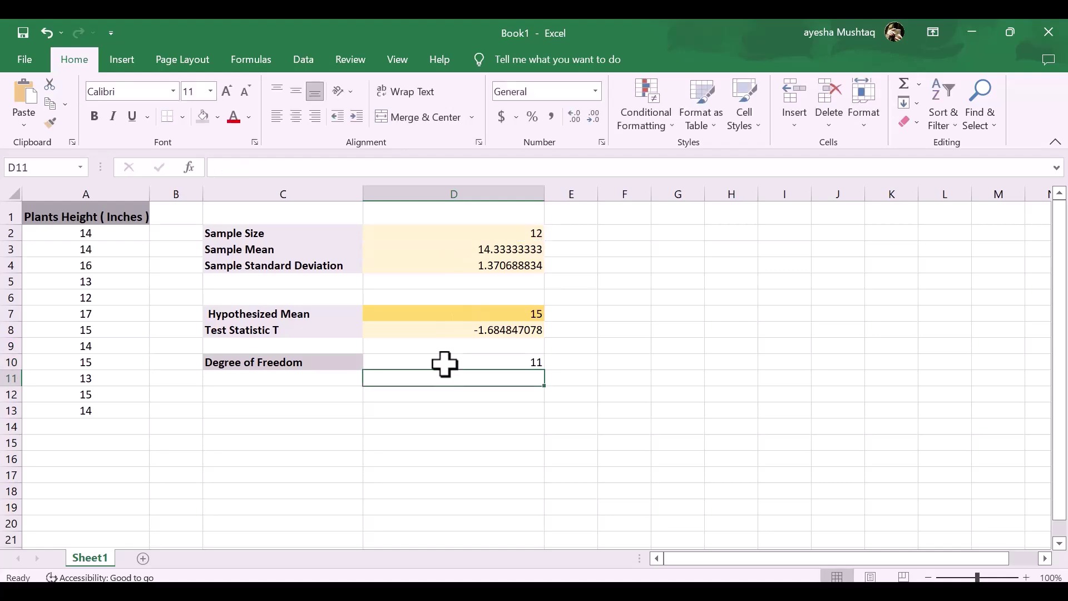
Step: Give the degrees of freedom result in D10 a light gold fill
left_click(441, 359)
left_click(217, 117)
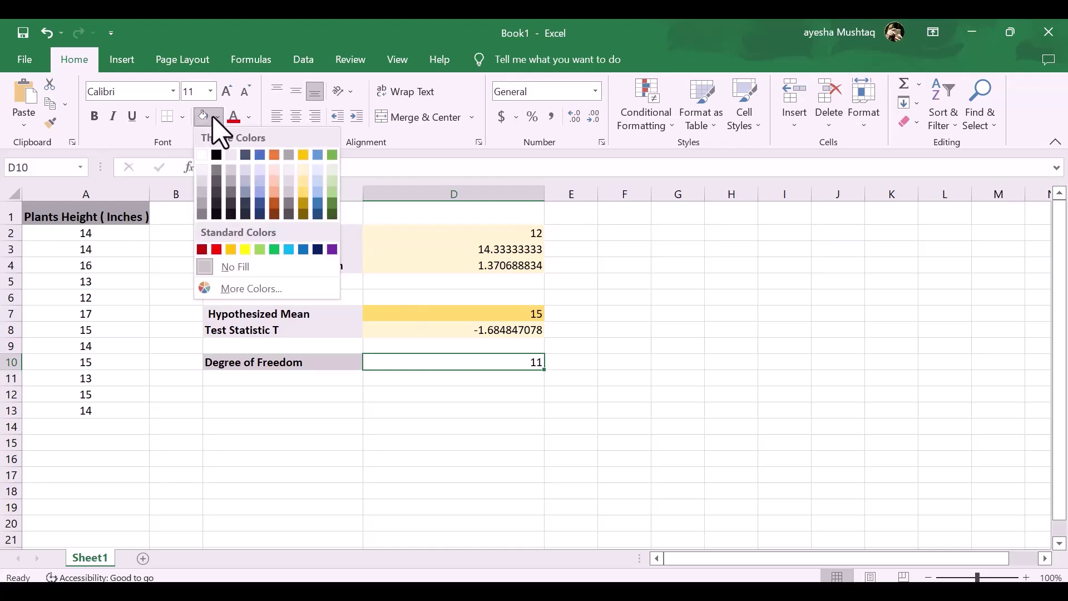
left_click(305, 182)
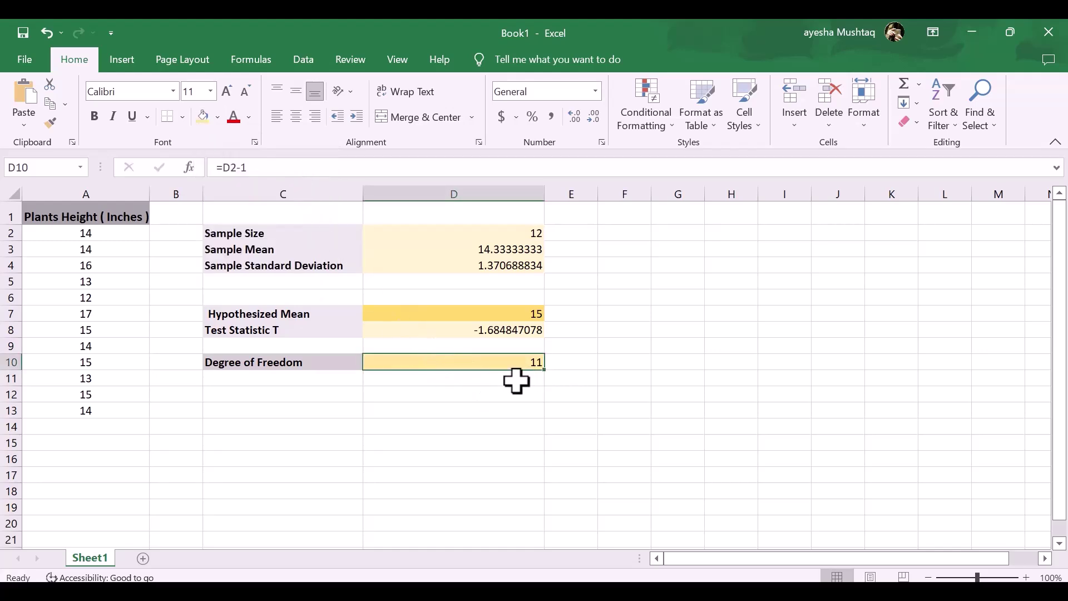
Step: Type the label 'P Value' in C11
left_click(295, 382)
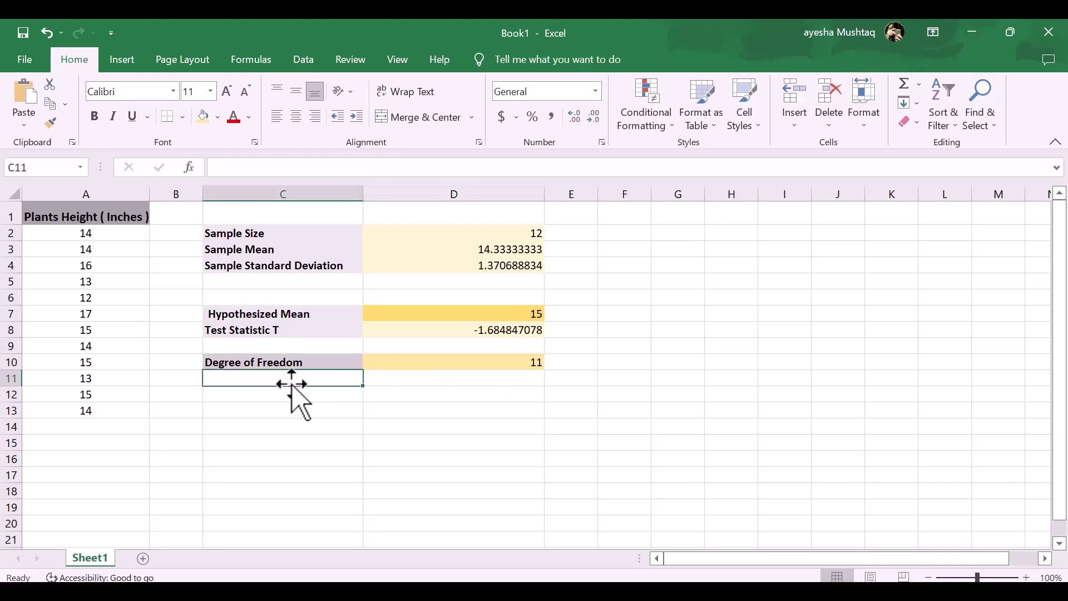
type("P Value")
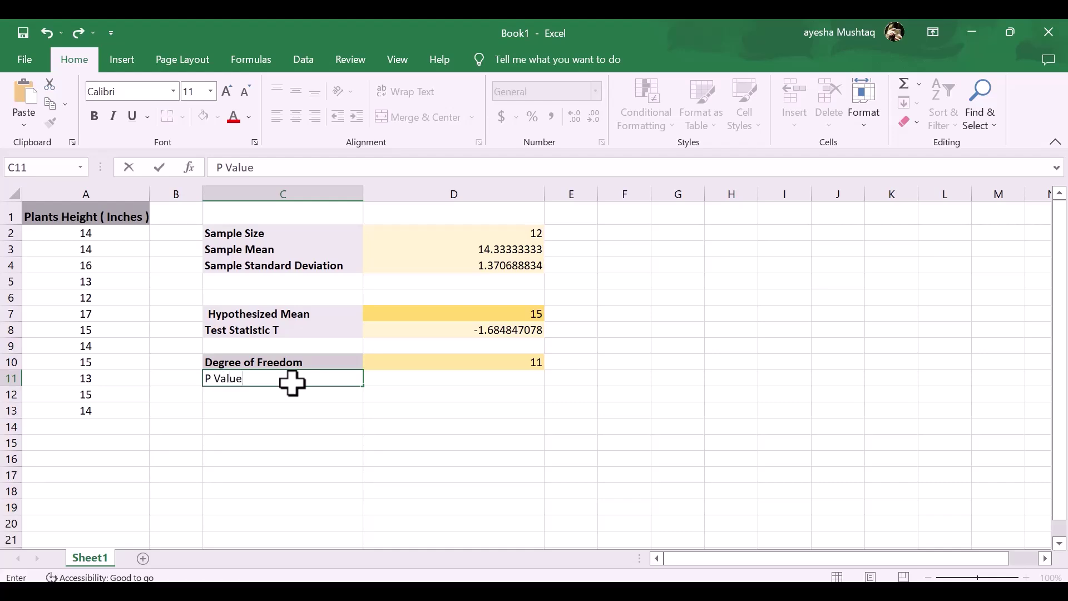
left_click(387, 378)
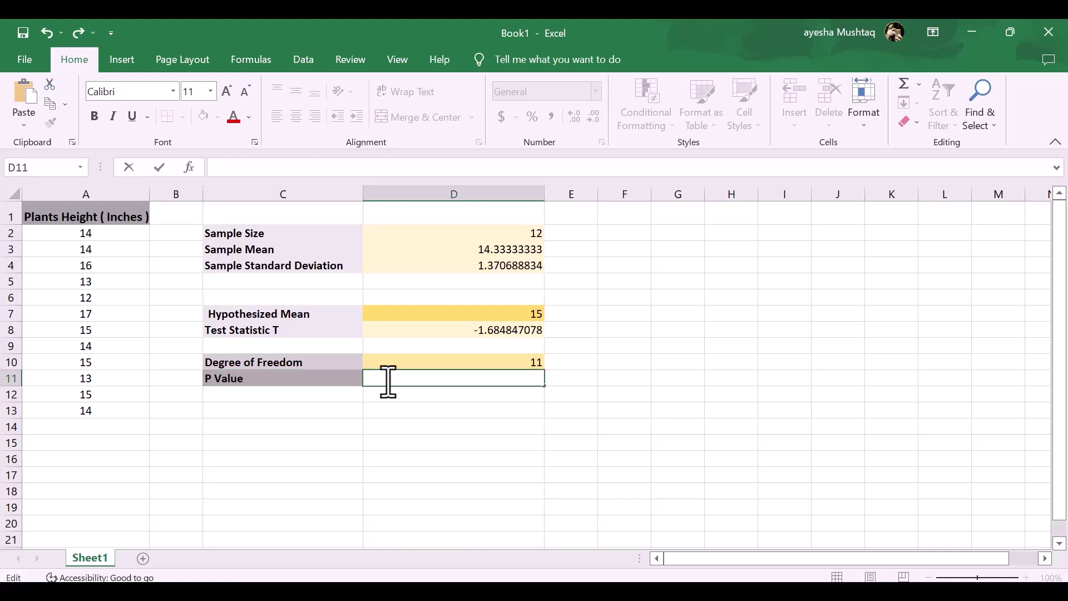
Step: Enter =T.DIST.2T(ABS(D8),D10) in D11, giving a p-value of 0.120144607
type("=T")
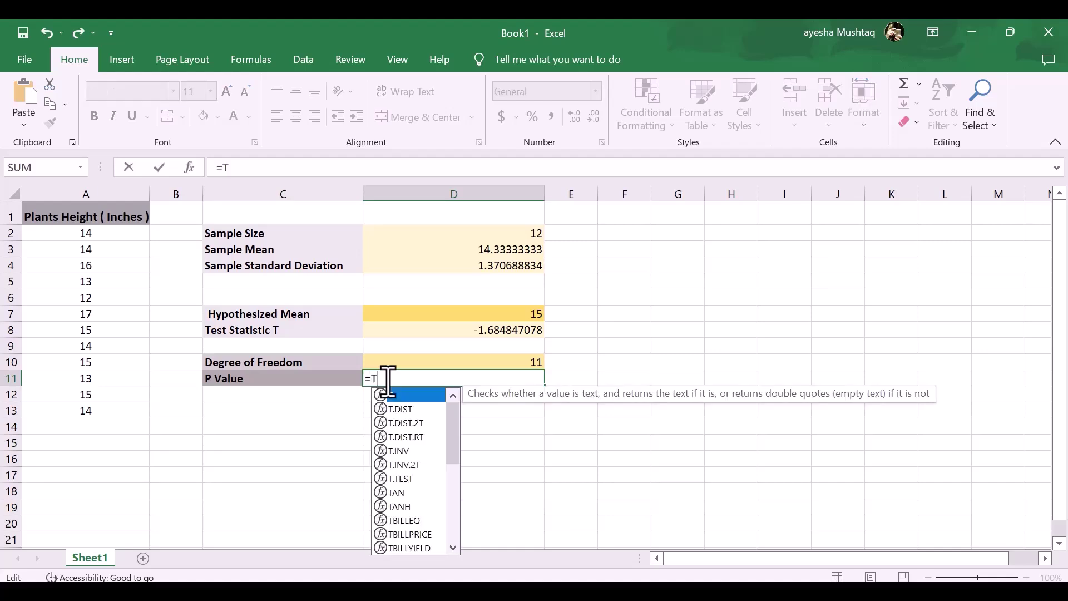
type(".DIST")
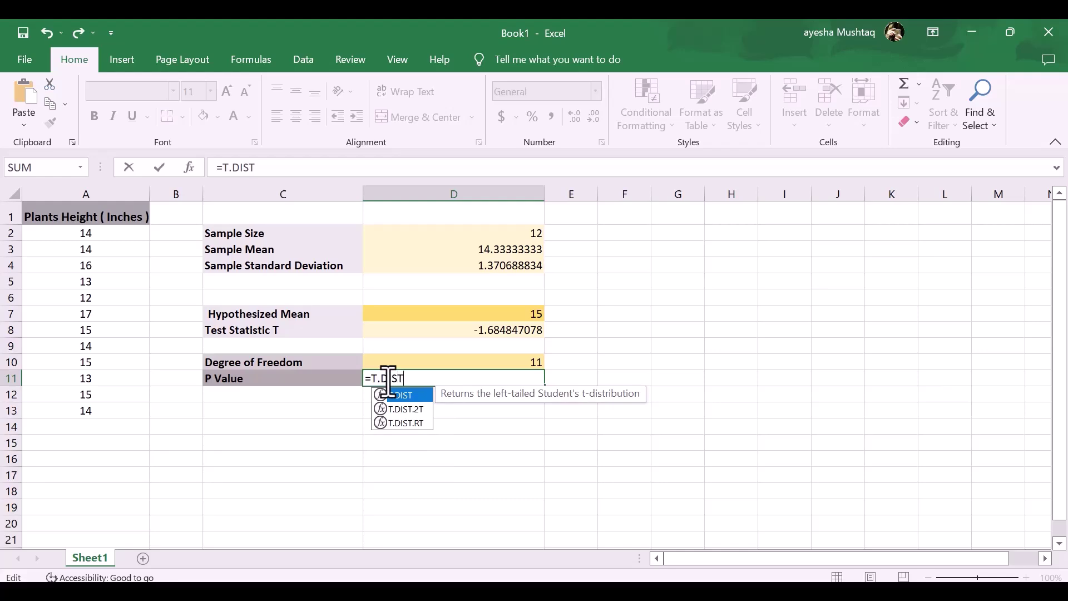
type(".")
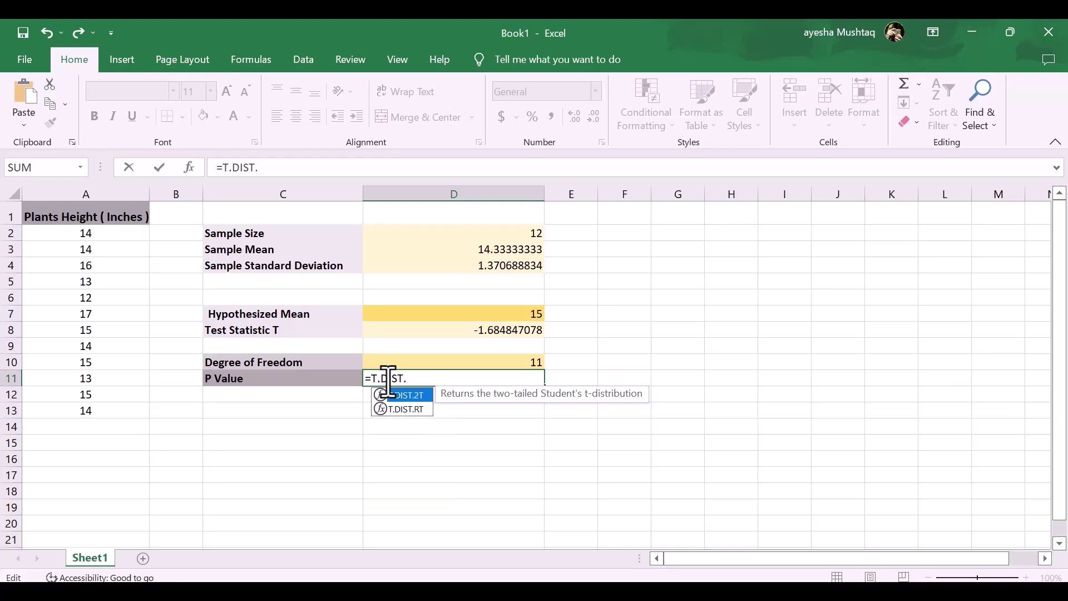
type("2")
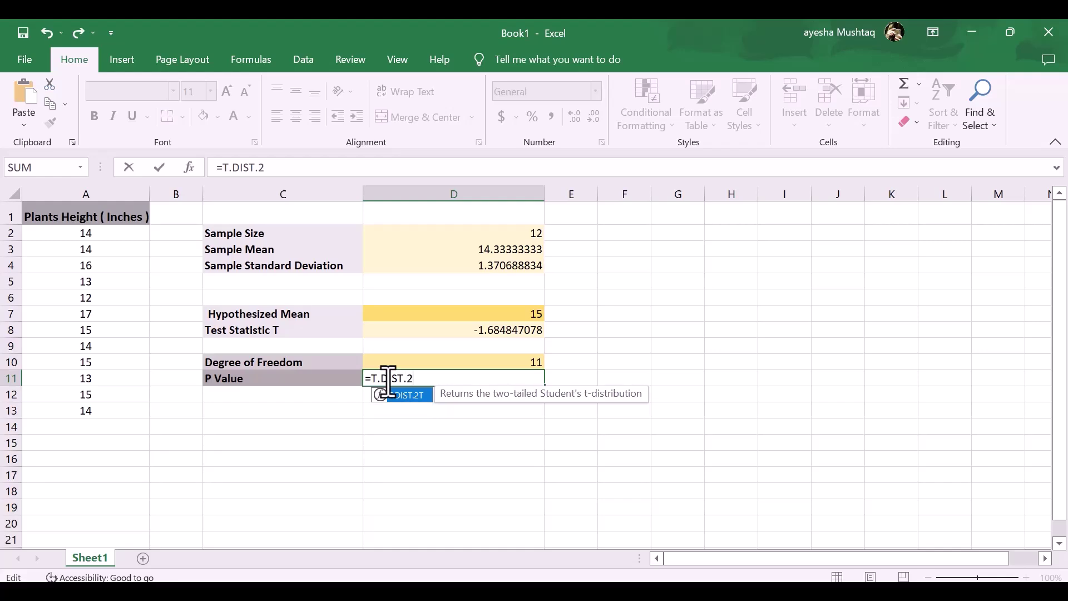
type("T(")
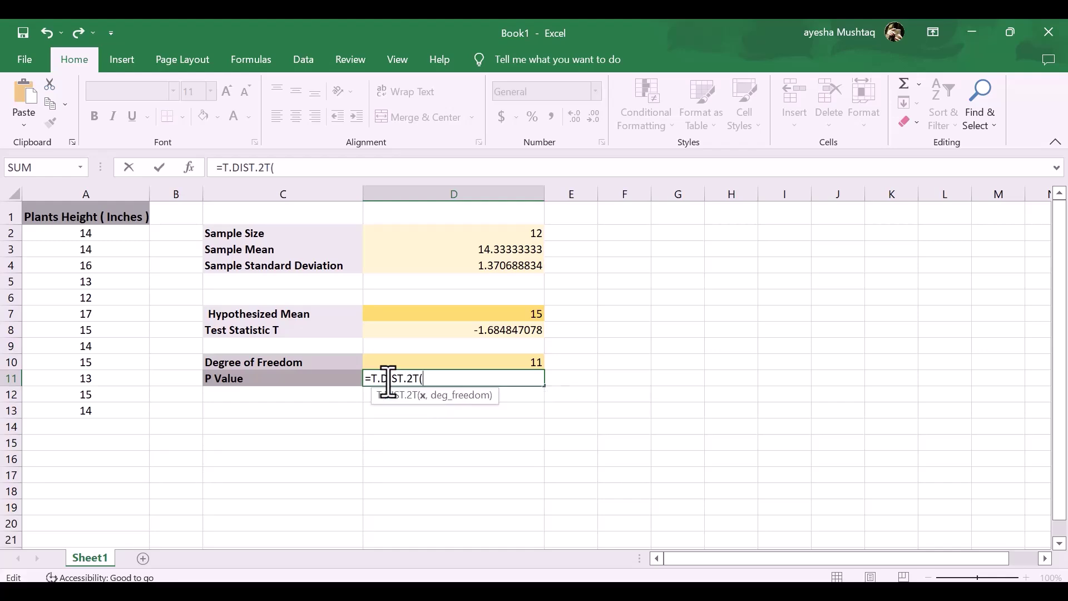
type("ABS")
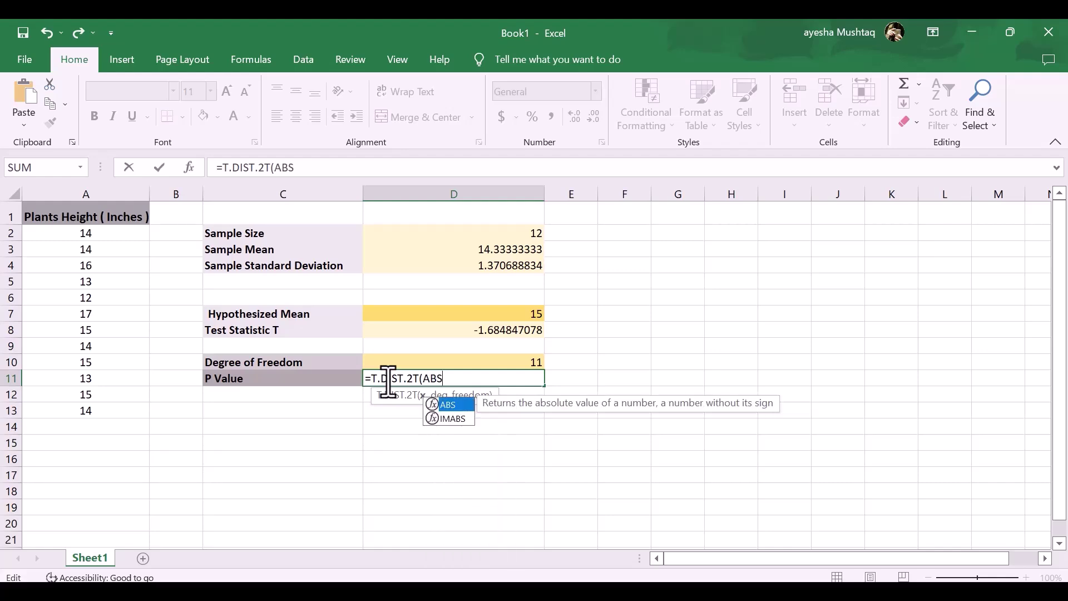
type("(")
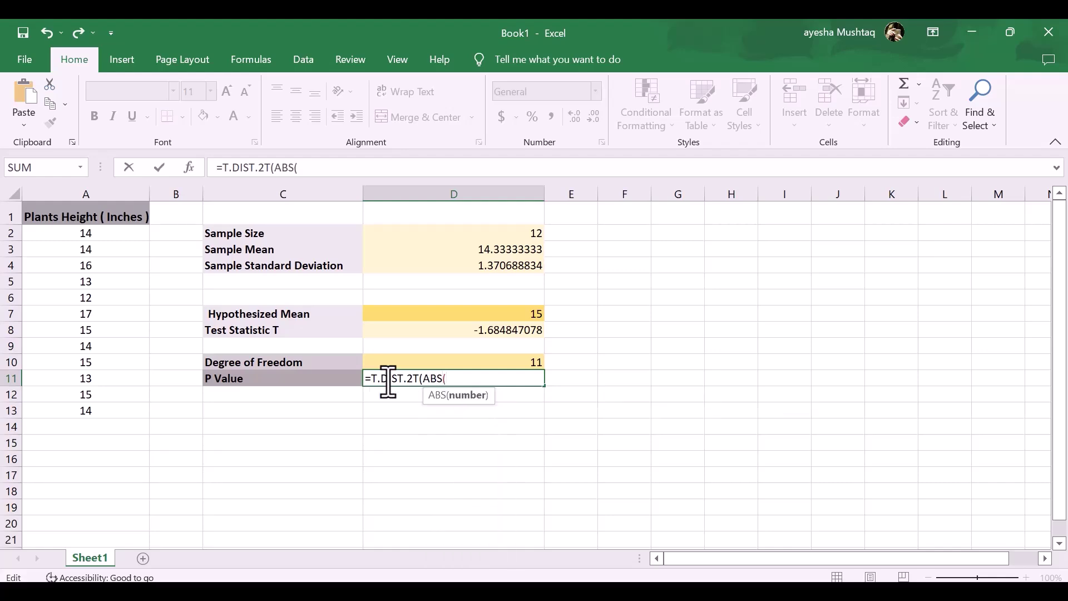
left_click(416, 331)
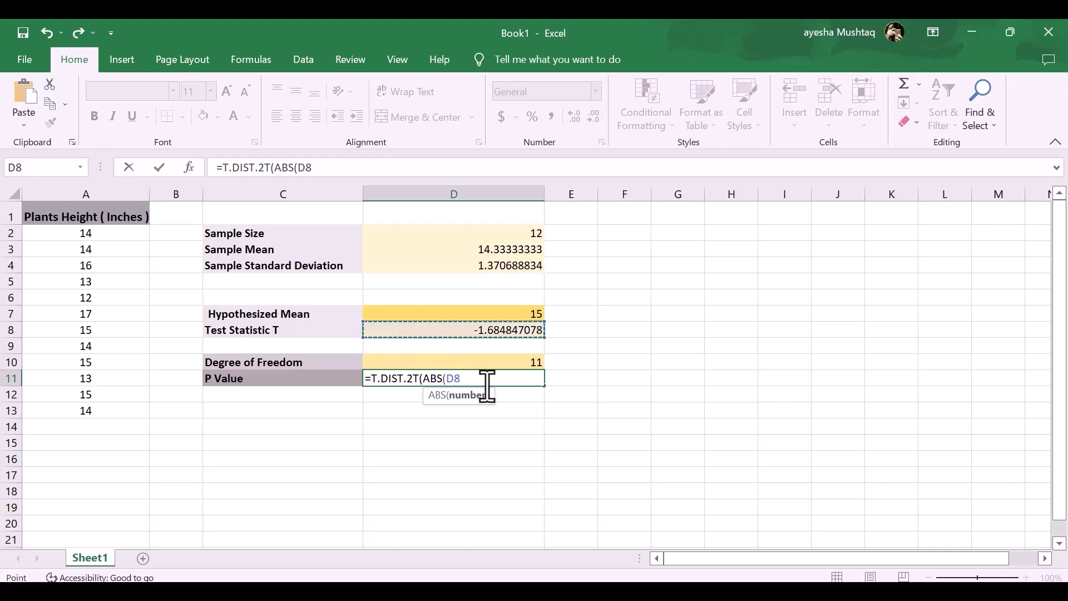
type(")")
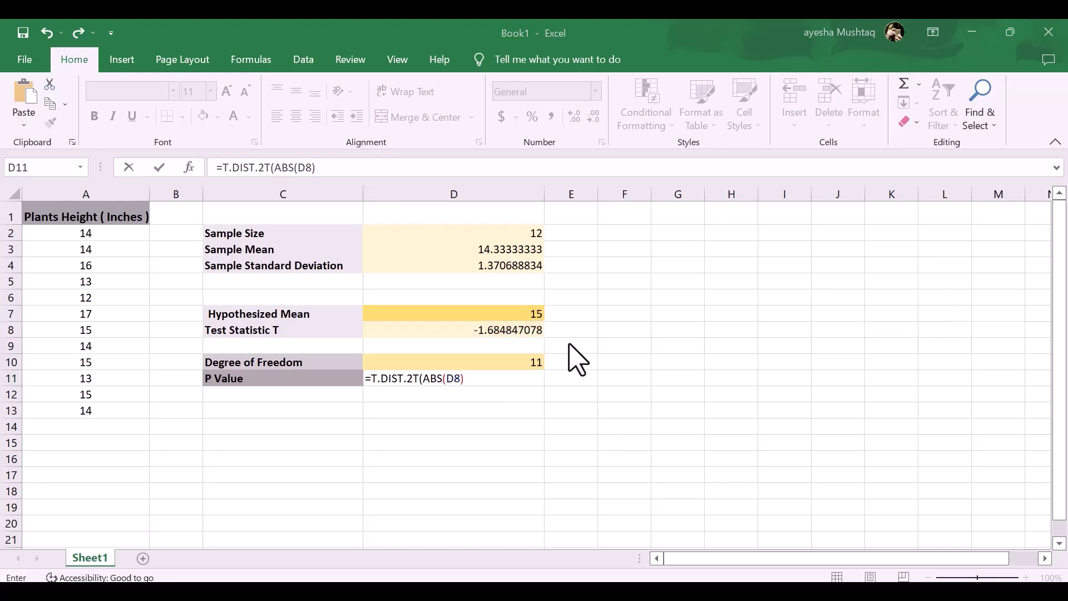
left_click(482, 380)
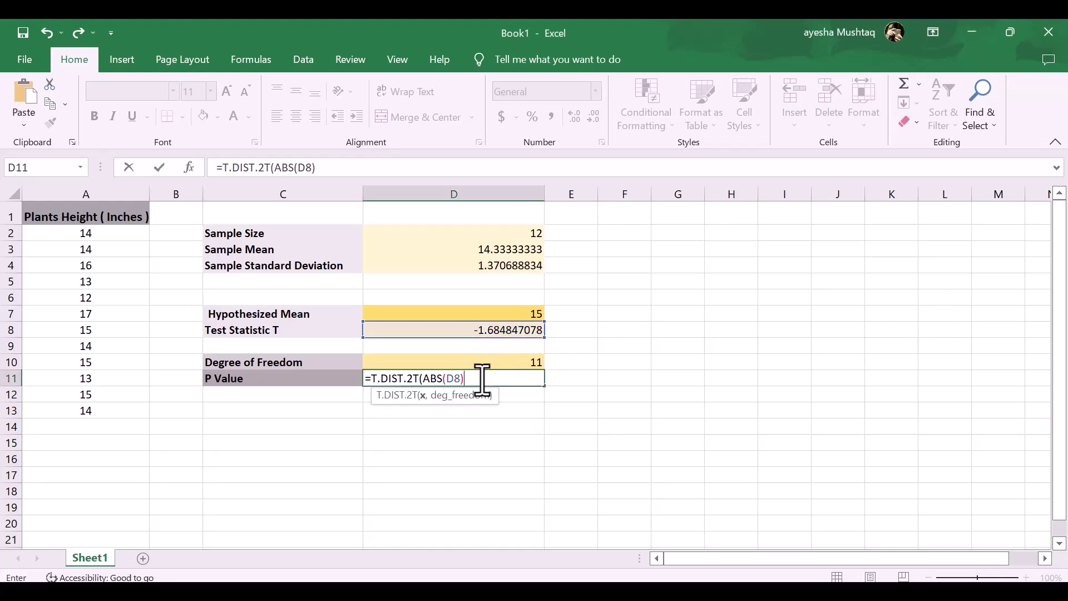
type(",")
left_click(488, 364)
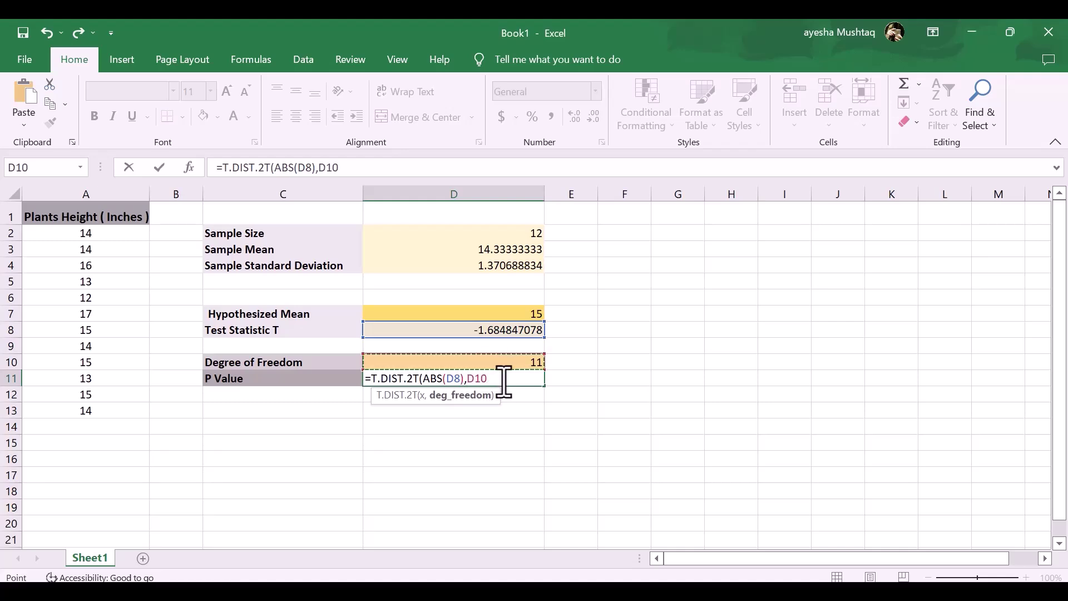
type(")")
key("Return")
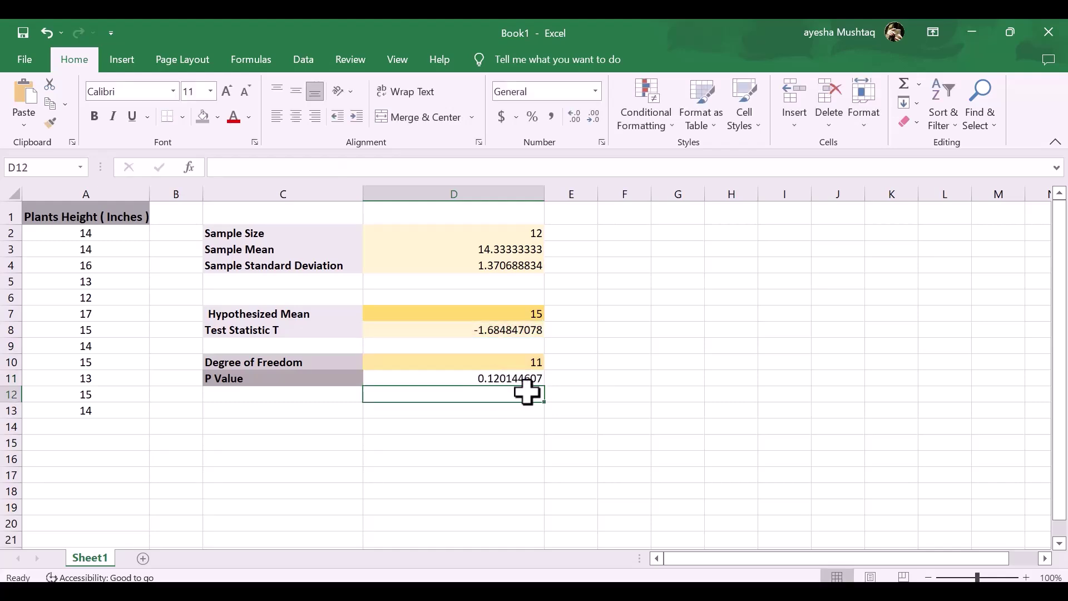
Step: Apply a light gold fill to the p-value 0.120144607 in D11
left_click(490, 379)
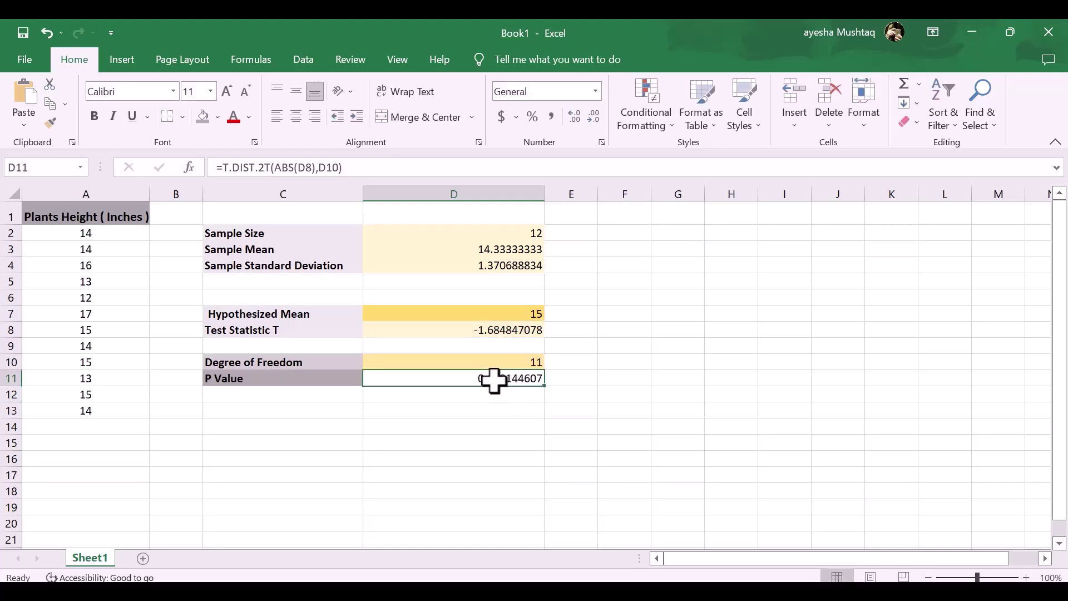
left_click(218, 117)
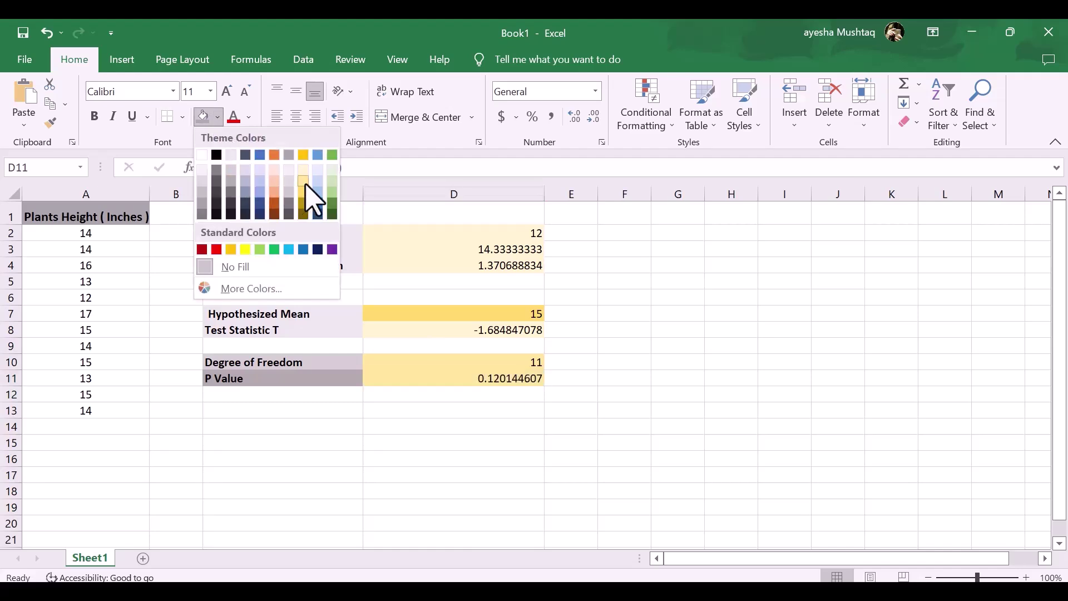
left_click(306, 202)
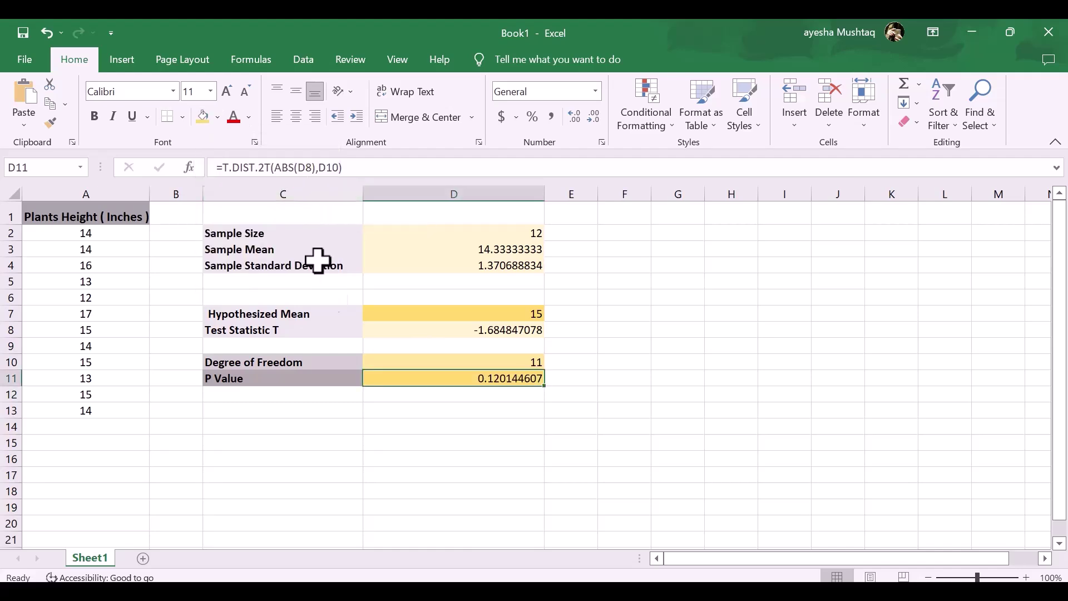
left_click(575, 378)
left_click(504, 392)
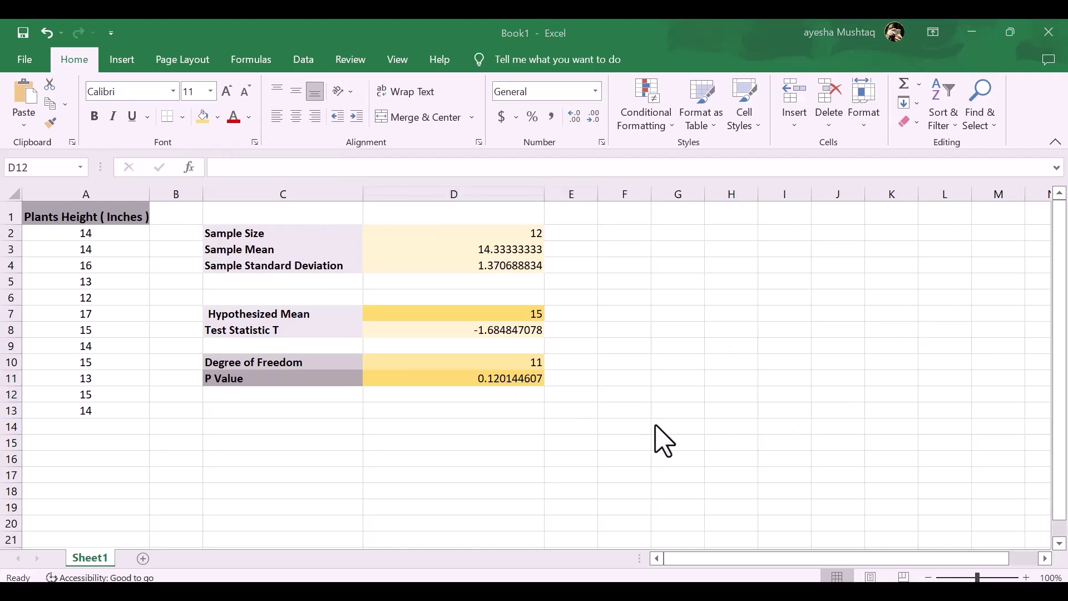
Step: Type 'Alpha 0.05' in G9 and the rounded p-value 0.12 in G10
left_click(663, 346)
type("Alpha 0.05")
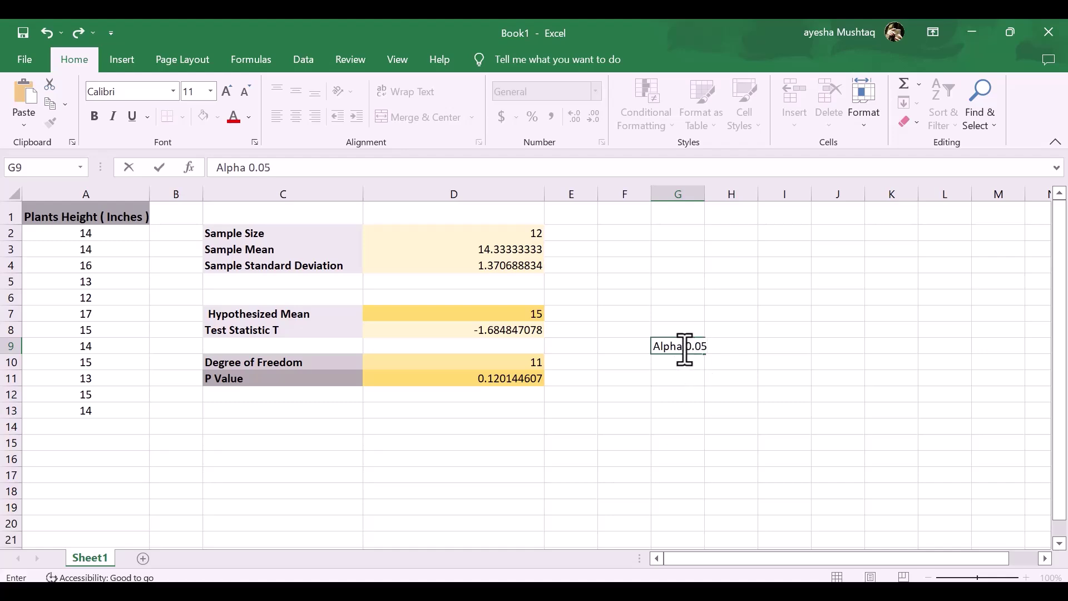
double_click(685, 347)
double_click(694, 346)
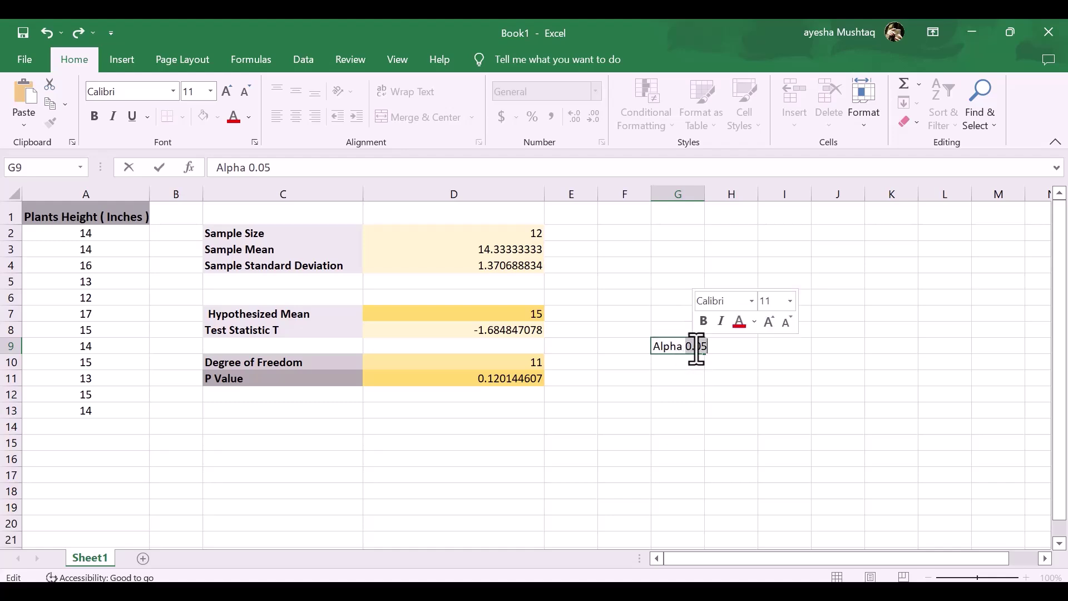
left_click(674, 365)
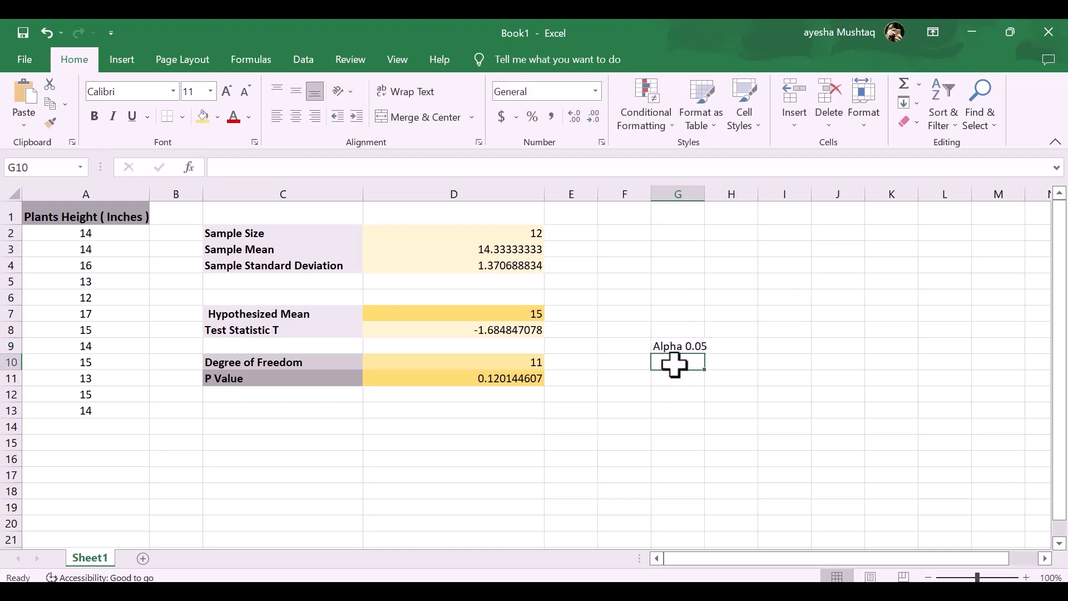
type("0.12")
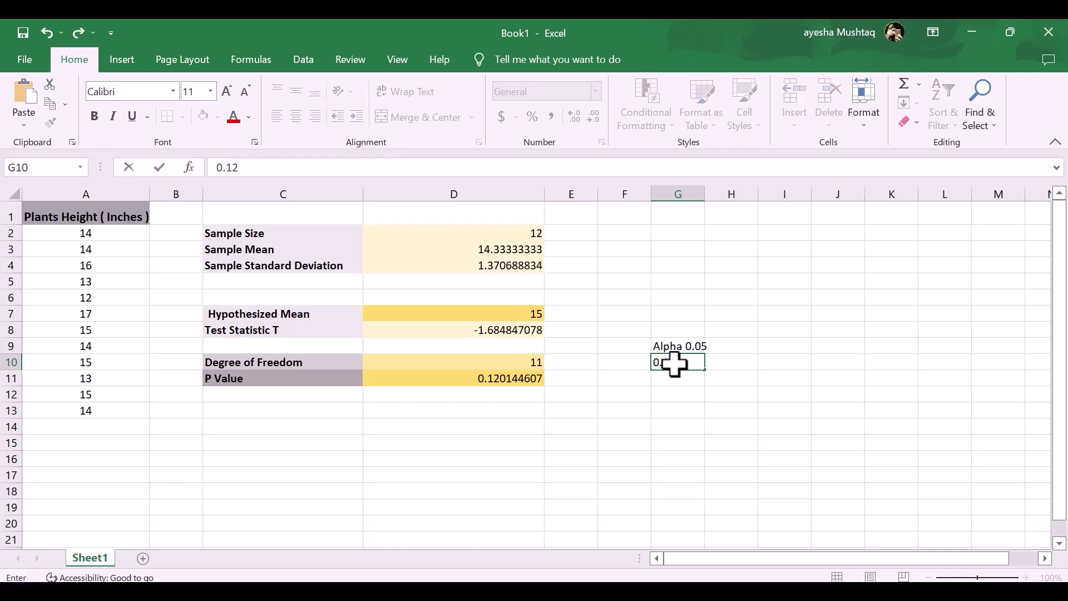
key("Return")
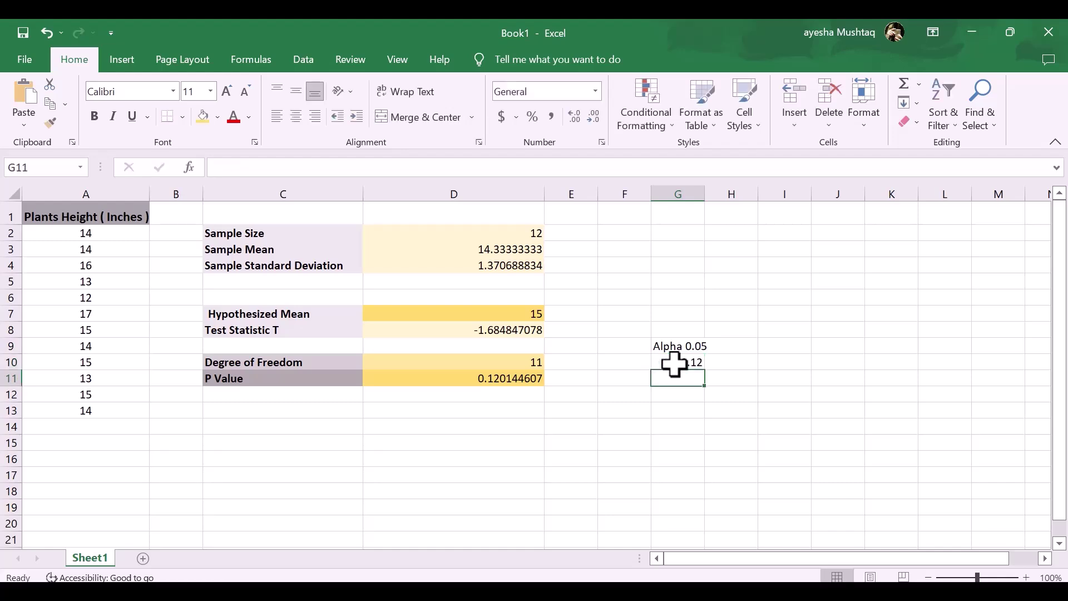